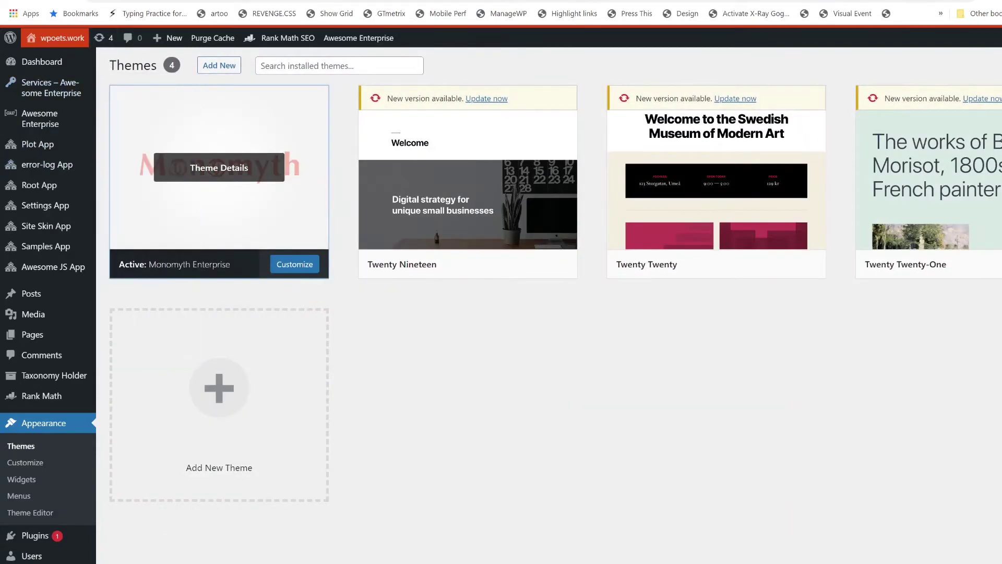
Switch to the documentation article on important Awesome Enterprise terms
{"action": "key", "text": "ctrl+Tab"}
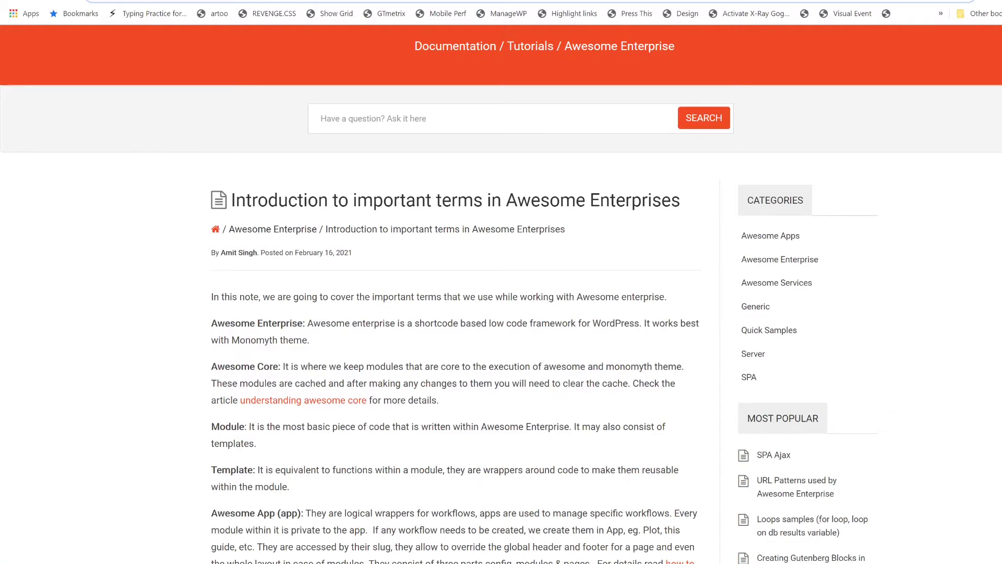
View the Awesome Core list of ten modules, then return to the documentation article
{"action": "key", "text": "ctrl+shift+Tab"}
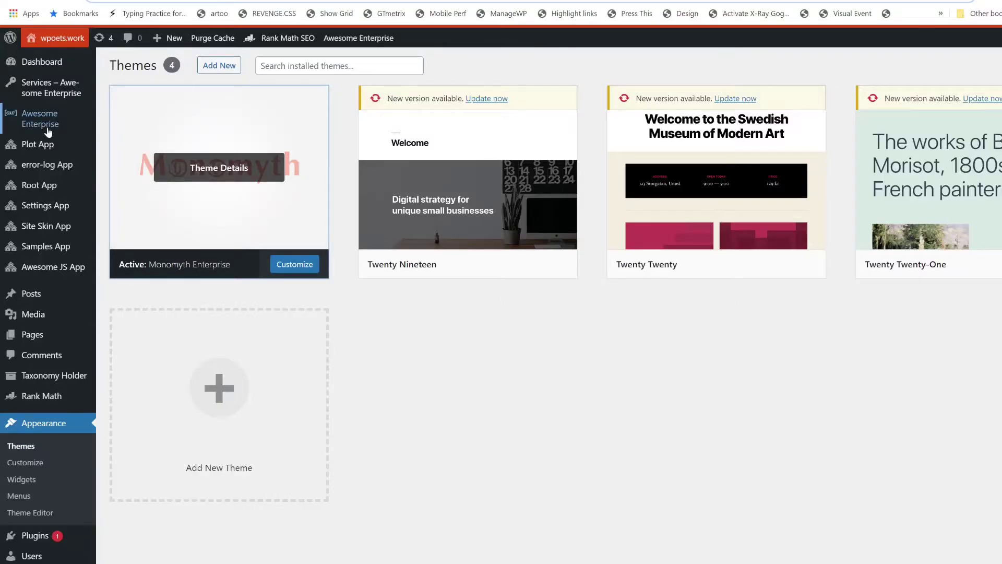
{"action": "mouse_move", "coordinate": [44, 129]}
{"action": "left_click", "coordinate": [122, 150]}
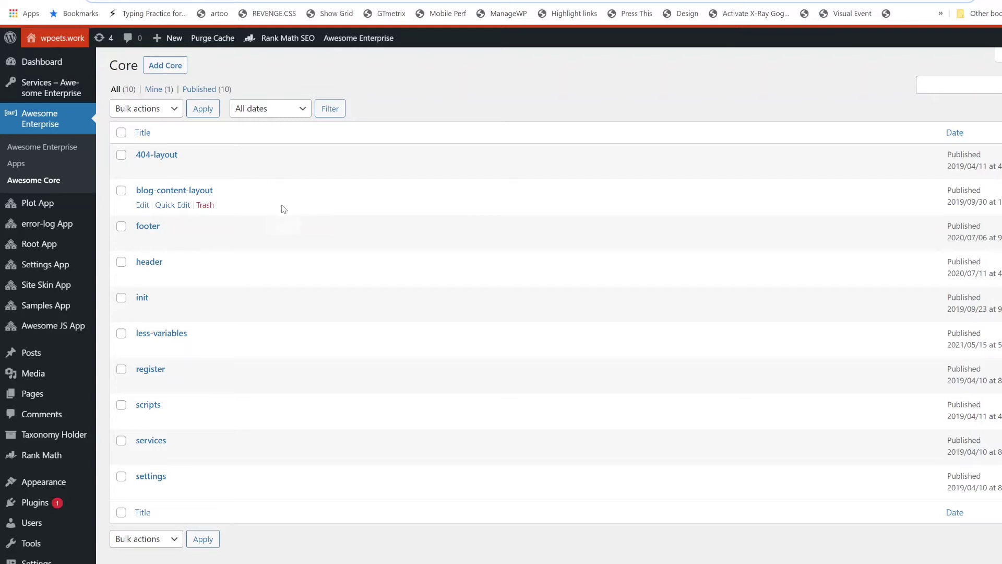
{"action": "key", "text": "ctrl+Tab"}
{"action": "scroll", "coordinate": [308, 247], "scroll_direction": "down", "scroll_amount": 3}
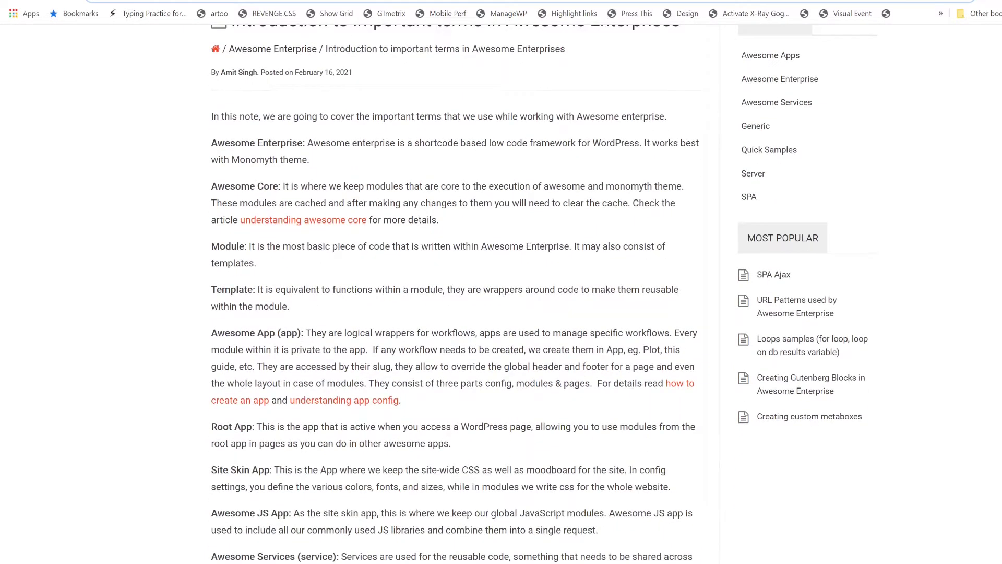
{"action": "key", "text": "ctrl+shift+Tab"}
{"action": "scroll", "coordinate": [170, 219], "scroll_direction": "down", "scroll_amount": 2}
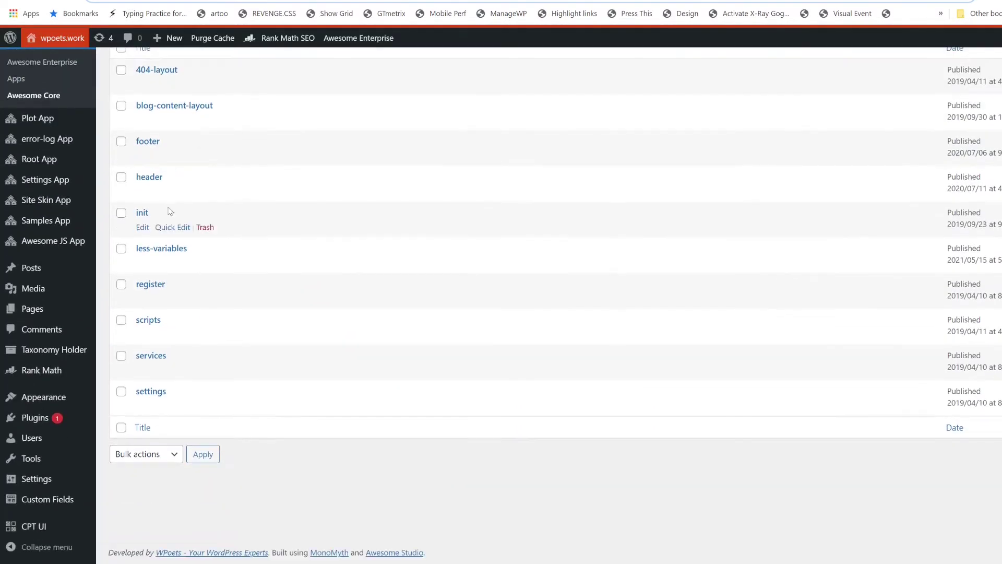
{"action": "left_click", "coordinate": [156, 177]}
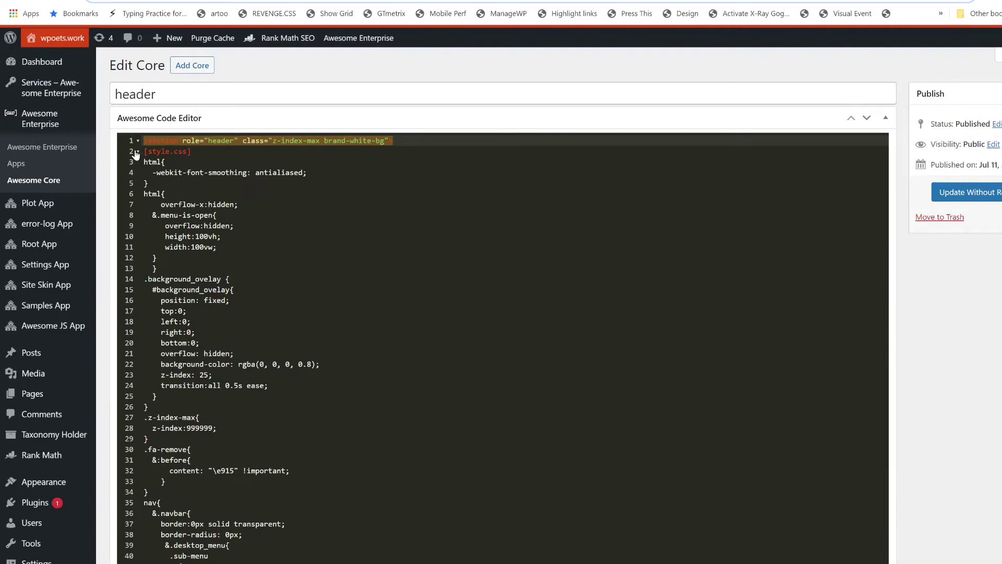
{"action": "left_click", "coordinate": [138, 152]}
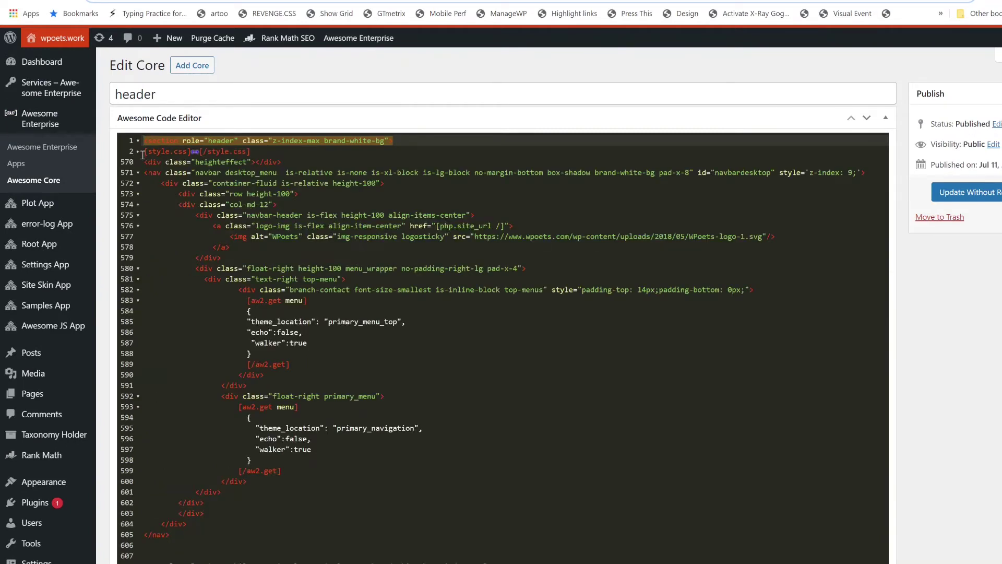
{"action": "scroll", "coordinate": [145, 158], "scroll_direction": "down", "scroll_amount": 3}
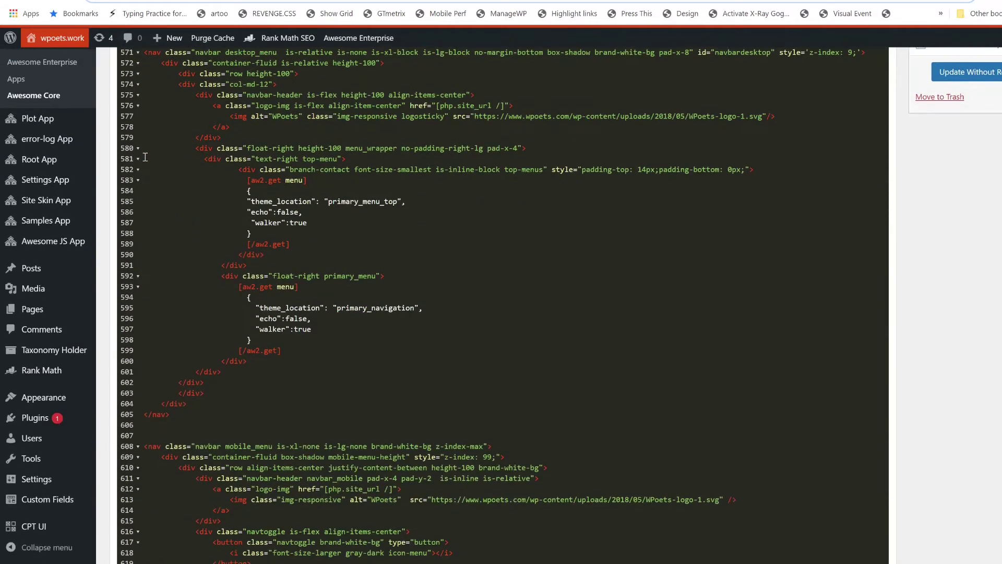
{"action": "scroll", "coordinate": [145, 157], "scroll_direction": "up", "scroll_amount": 1}
{"action": "left_click_drag", "start_coordinate": [234, 240], "coordinate": [315, 304]}
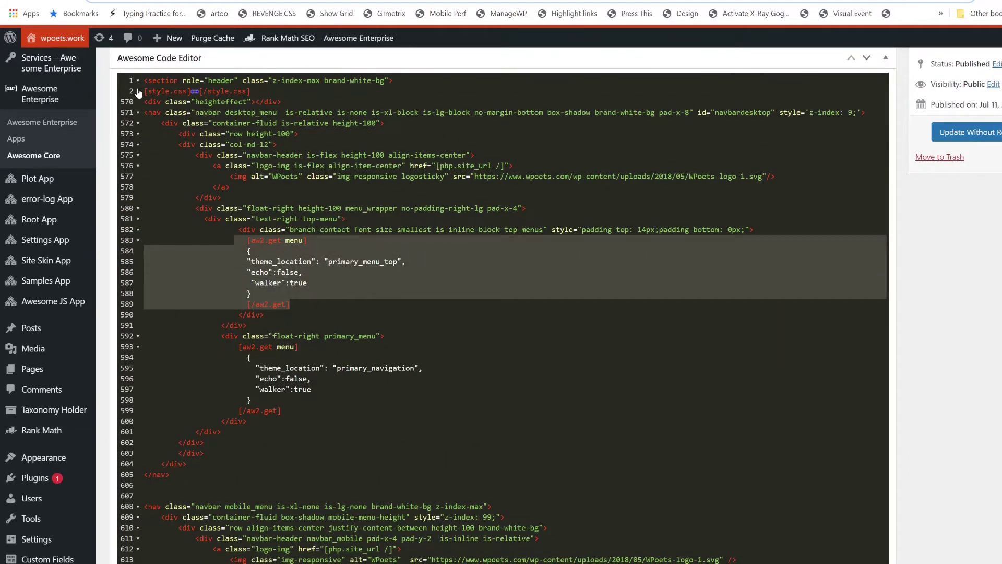
{"action": "left_click", "coordinate": [138, 91]}
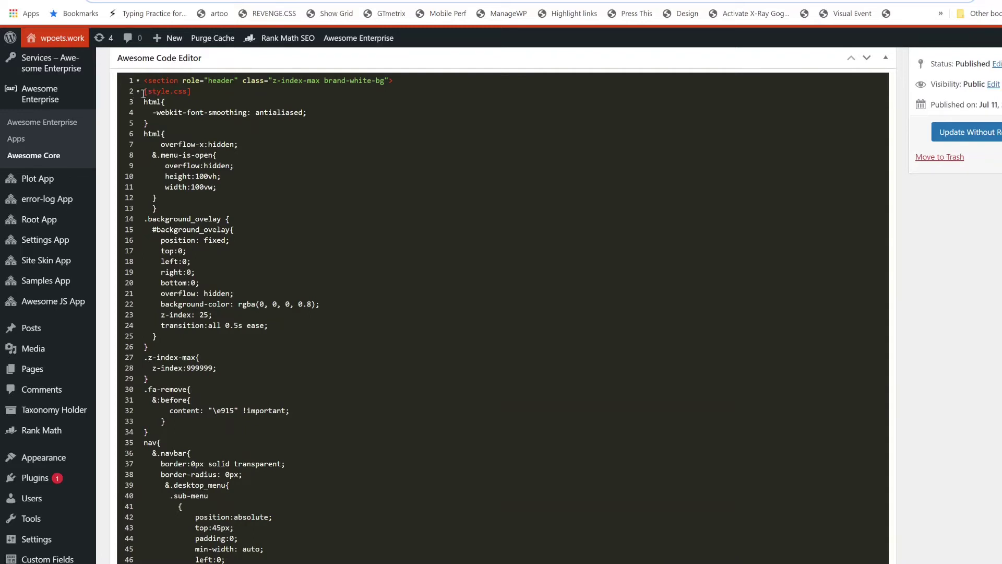
{"action": "left_click", "coordinate": [138, 93]}
{"action": "scroll", "coordinate": [160, 109], "scroll_direction": "down", "scroll_amount": 12}
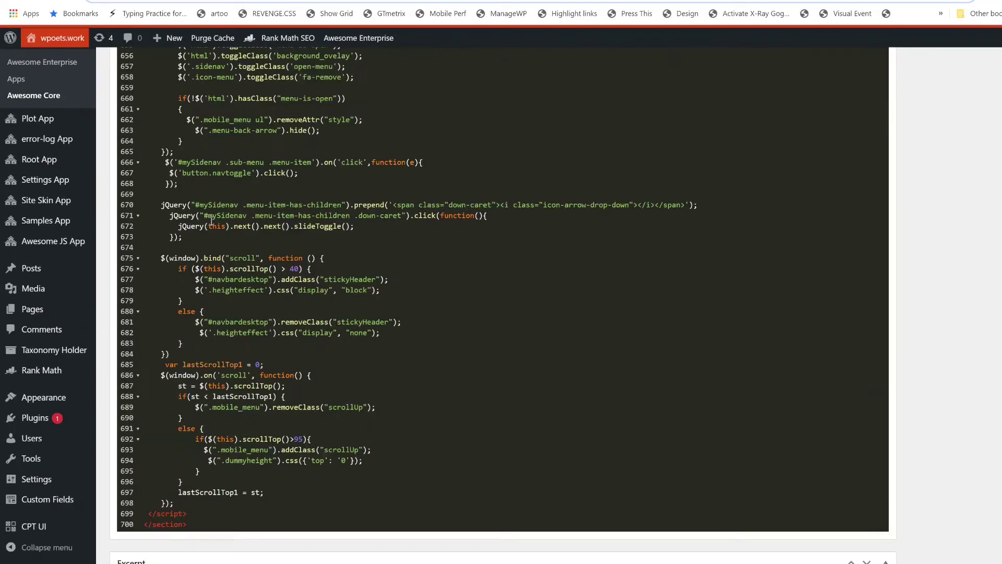
{"action": "left_click_drag", "start_coordinate": [149, 192], "coordinate": [238, 512]}
{"action": "scroll", "coordinate": [271, 395], "scroll_direction": "down", "scroll_amount": 6}
{"action": "left_click", "coordinate": [328, 313]}
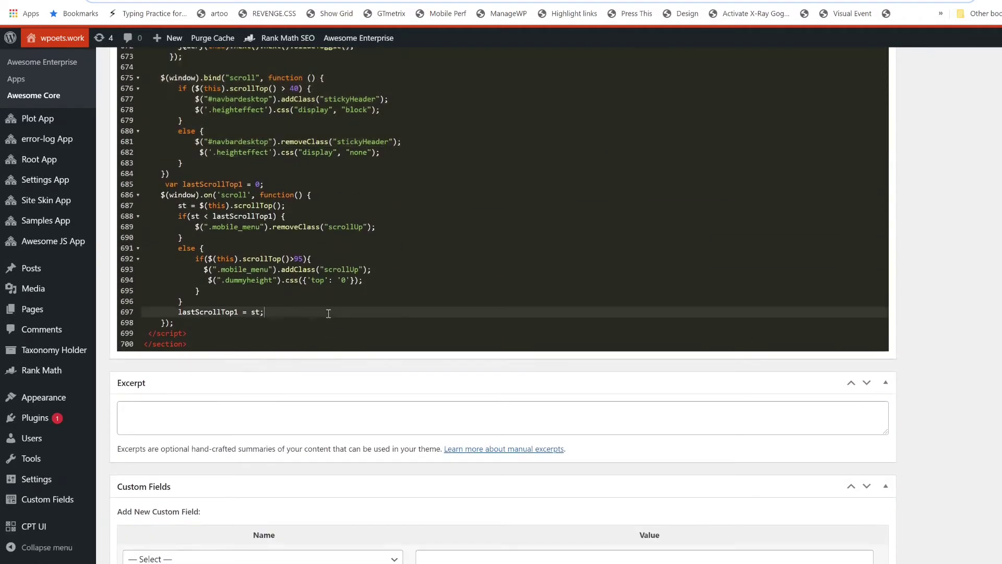
{"action": "scroll", "coordinate": [328, 313], "scroll_direction": "up", "scroll_amount": 15}
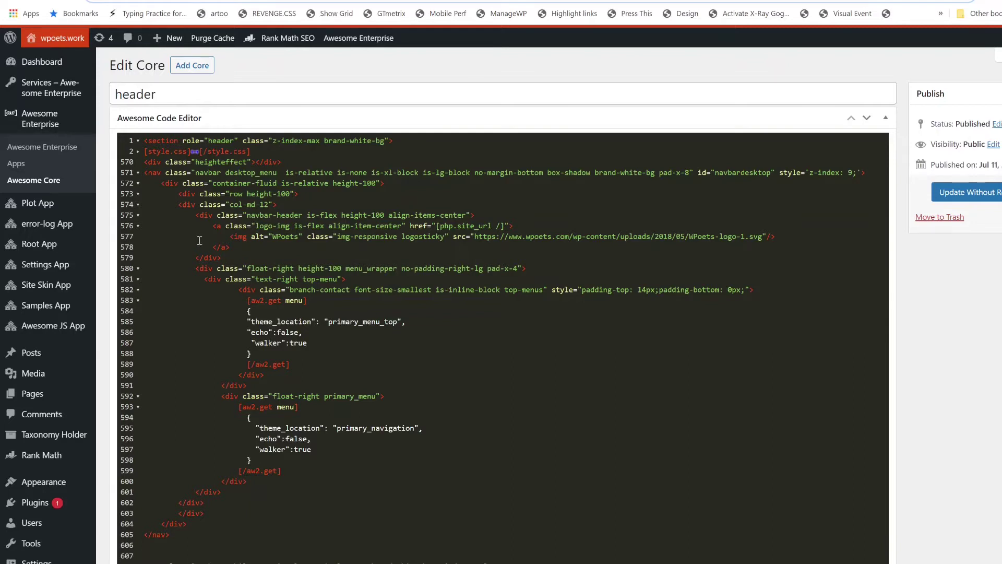
{"action": "key", "text": "ctrl+Tab"}
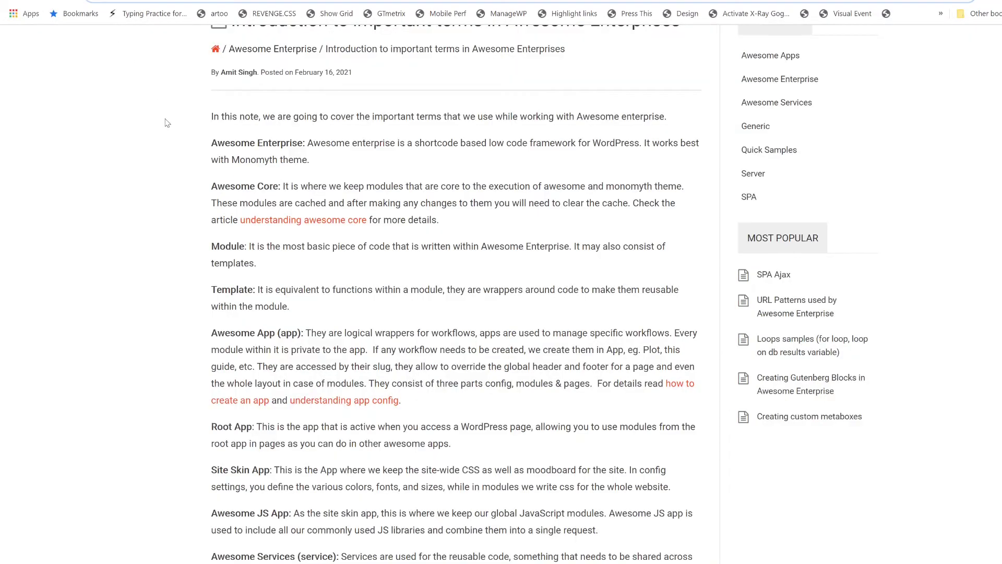
{"action": "key", "text": "ctrl+shift+Tab"}
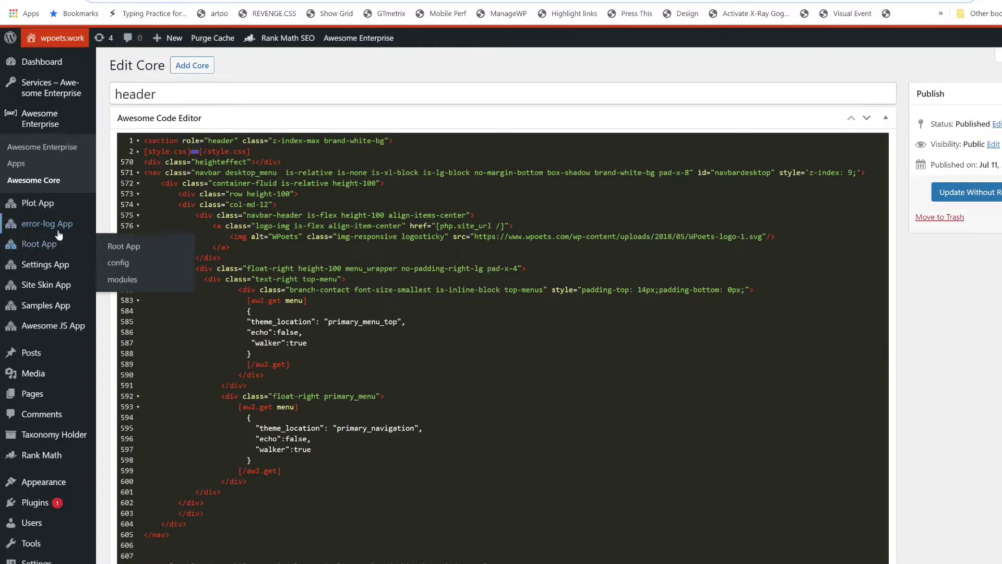
{"action": "mouse_move", "coordinate": [60, 223]}
{"action": "left_click", "coordinate": [33, 180]}
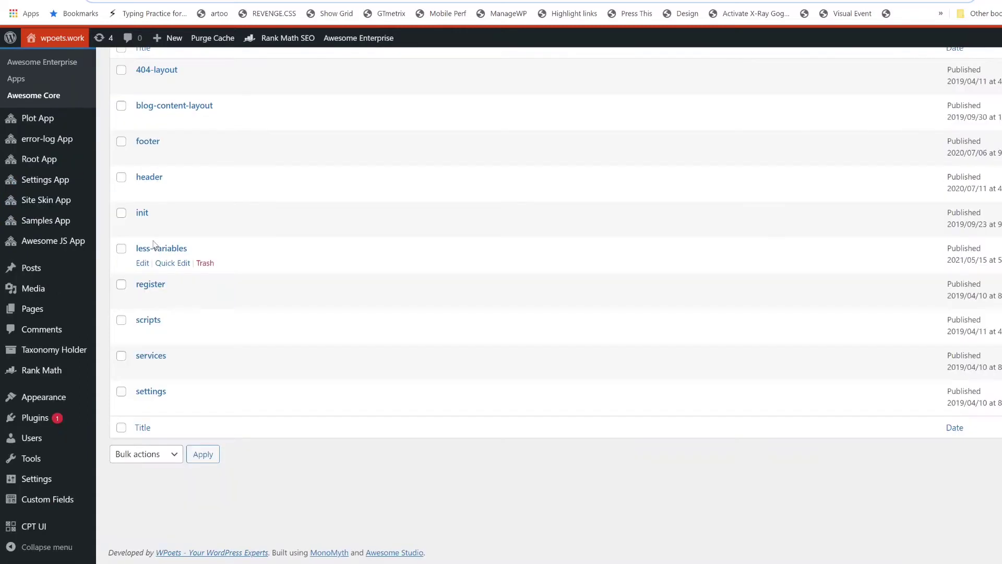
Open the meta module from DB Services in the Awesome Code Editor
{"action": "mouse_move", "coordinate": [49, 89]}
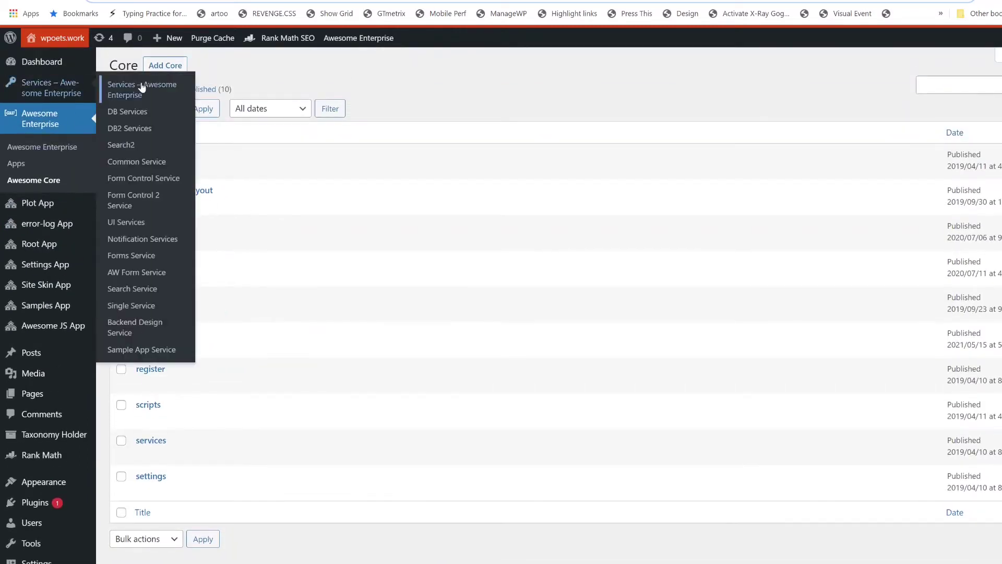
{"action": "left_click", "coordinate": [138, 132]}
{"action": "left_click", "coordinate": [147, 190]}
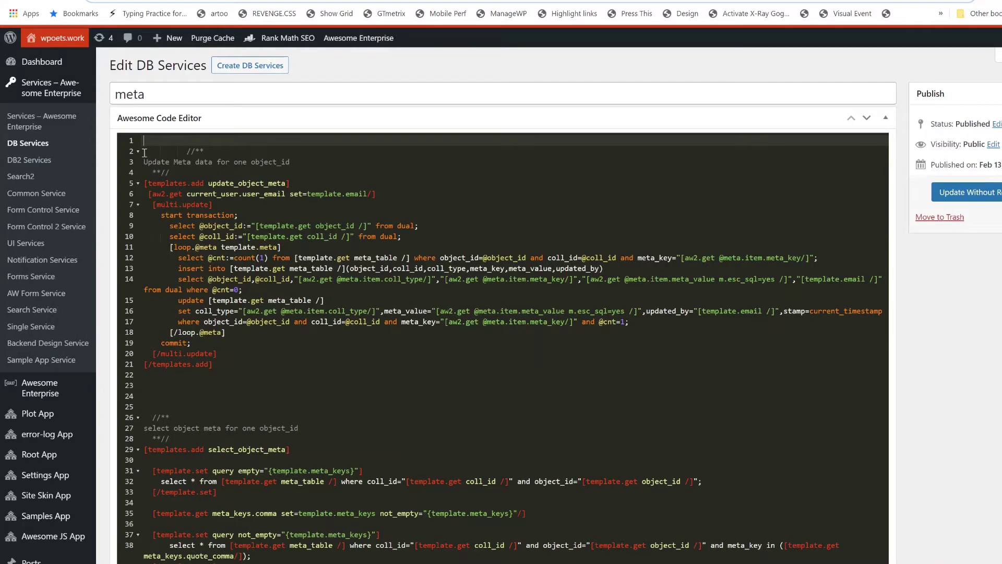
Fold the update_object_meta, select_object_meta, insert_coll_meta, update_coll_meta and select_collection_meta templates
{"action": "left_click_drag", "start_coordinate": [146, 140], "coordinate": [210, 379]}
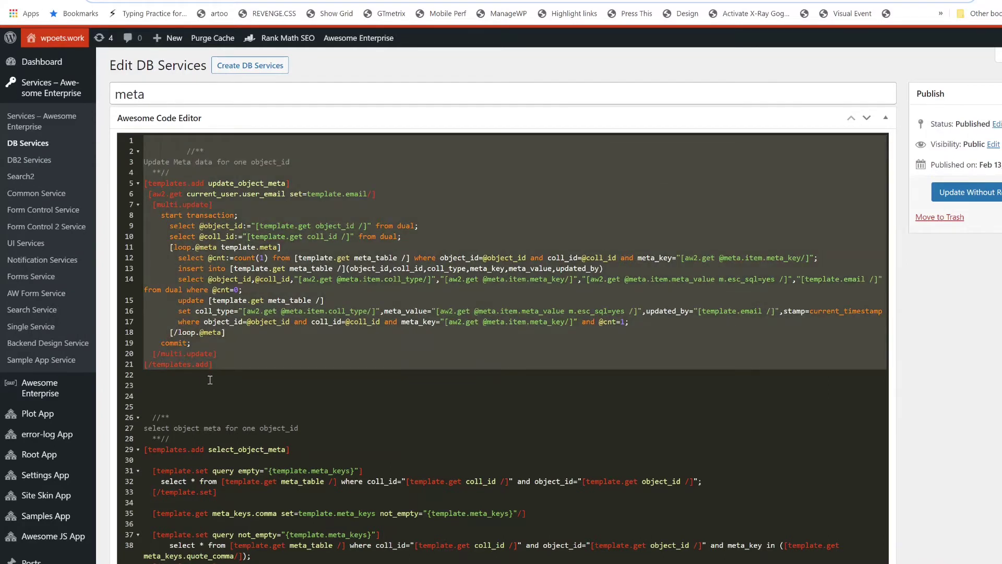
{"action": "left_click", "coordinate": [137, 450]}
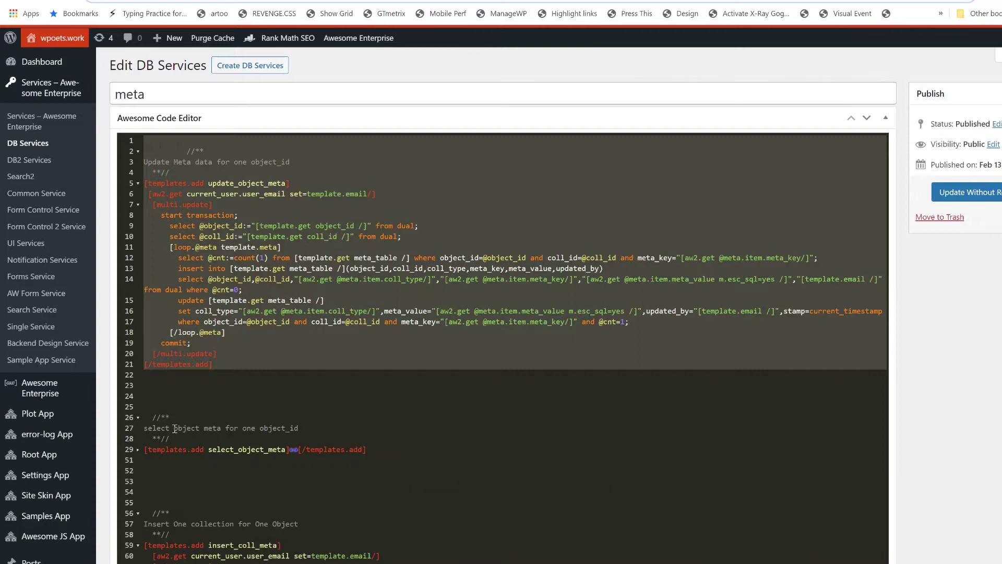
{"action": "scroll", "coordinate": [149, 428], "scroll_direction": "down", "scroll_amount": 3}
{"action": "left_click", "coordinate": [137, 367]}
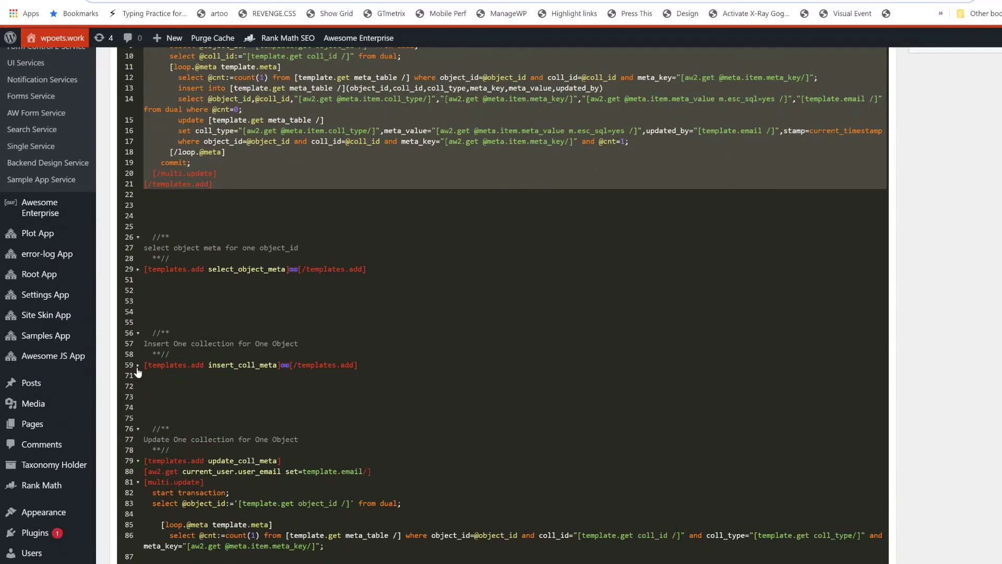
{"action": "left_click", "coordinate": [138, 461]}
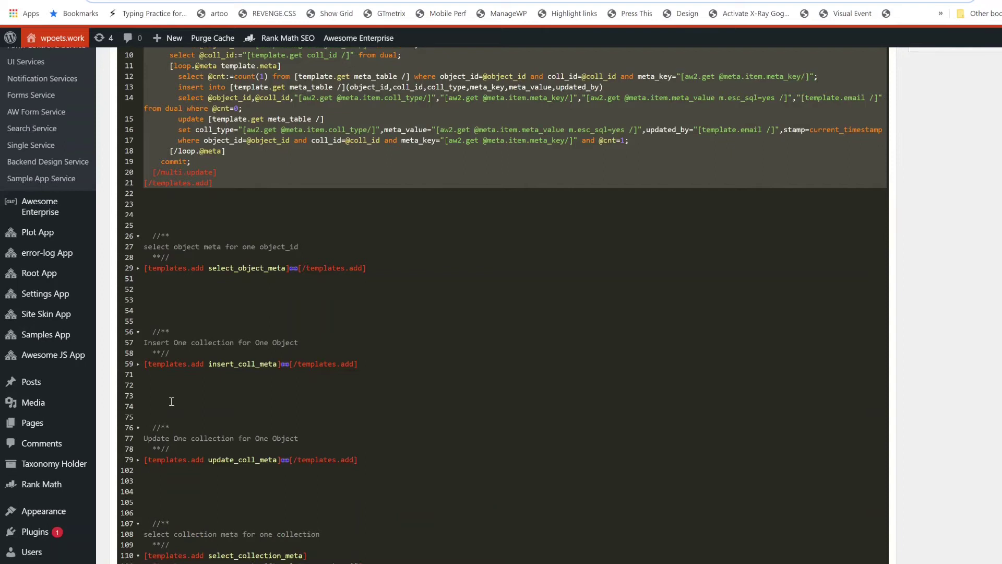
{"action": "scroll", "coordinate": [170, 402], "scroll_direction": "down", "scroll_amount": 2}
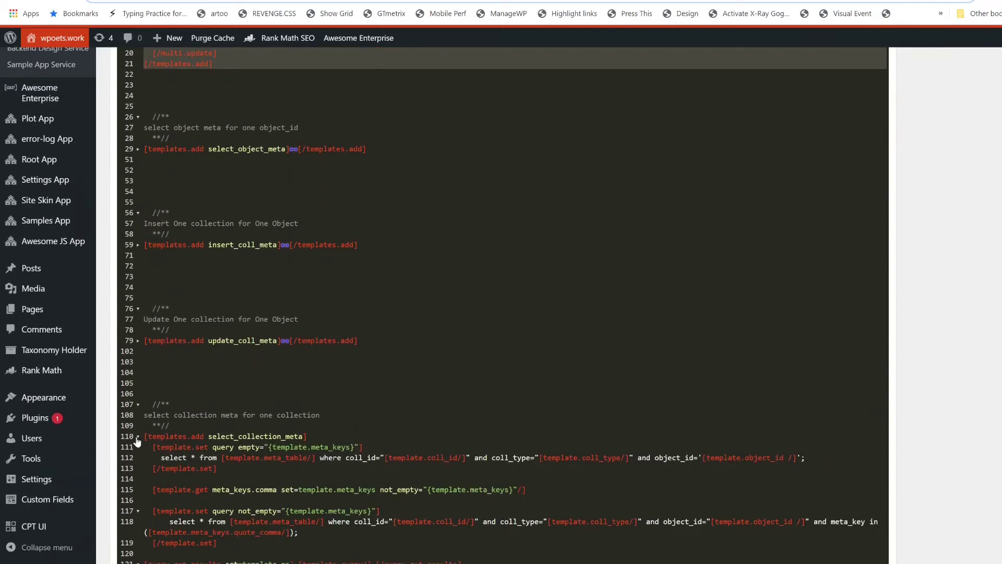
{"action": "left_click", "coordinate": [137, 437]}
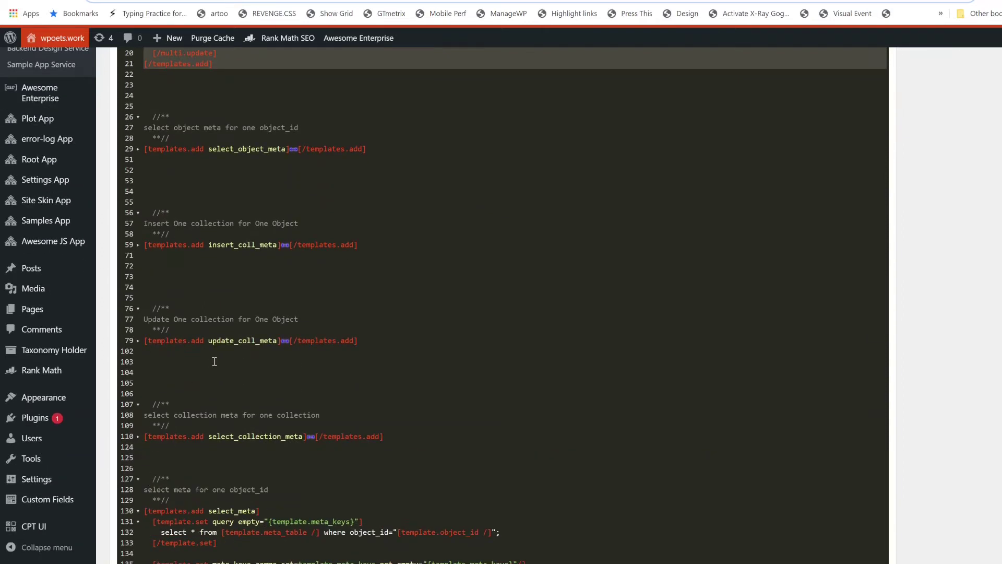
{"action": "scroll", "coordinate": [214, 332], "scroll_direction": "up", "scroll_amount": 5}
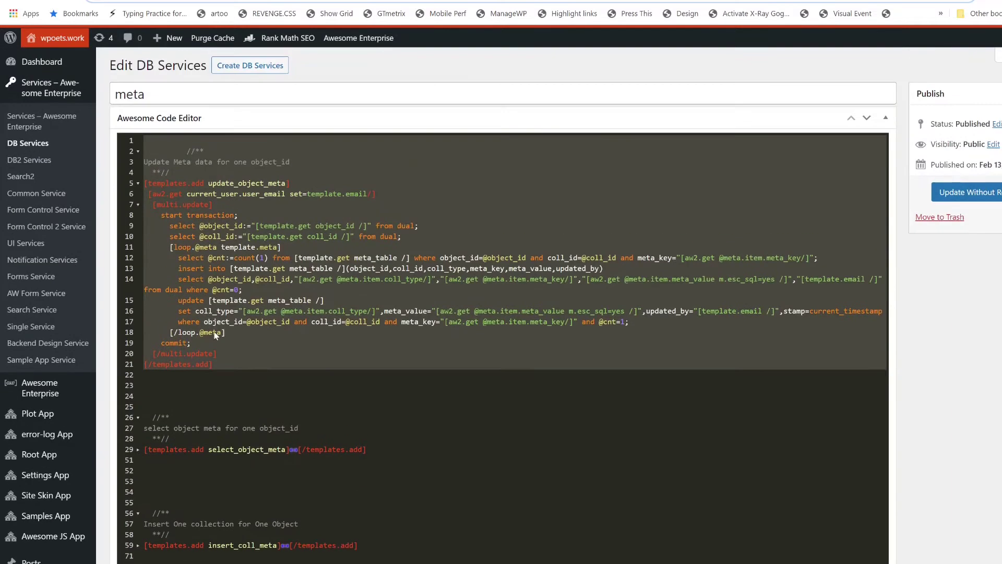
{"action": "left_click", "coordinate": [138, 183]}
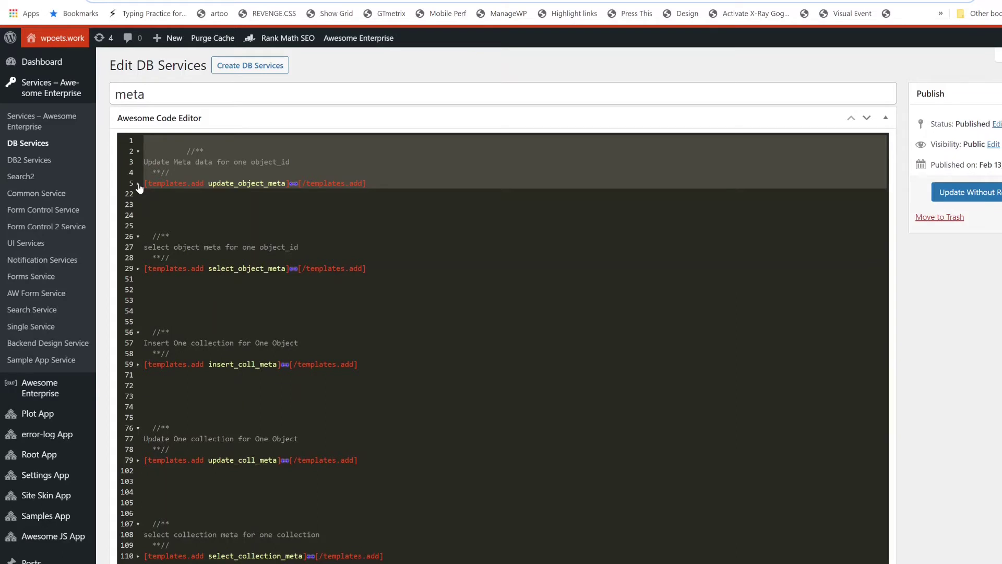
{"action": "left_click", "coordinate": [193, 214]}
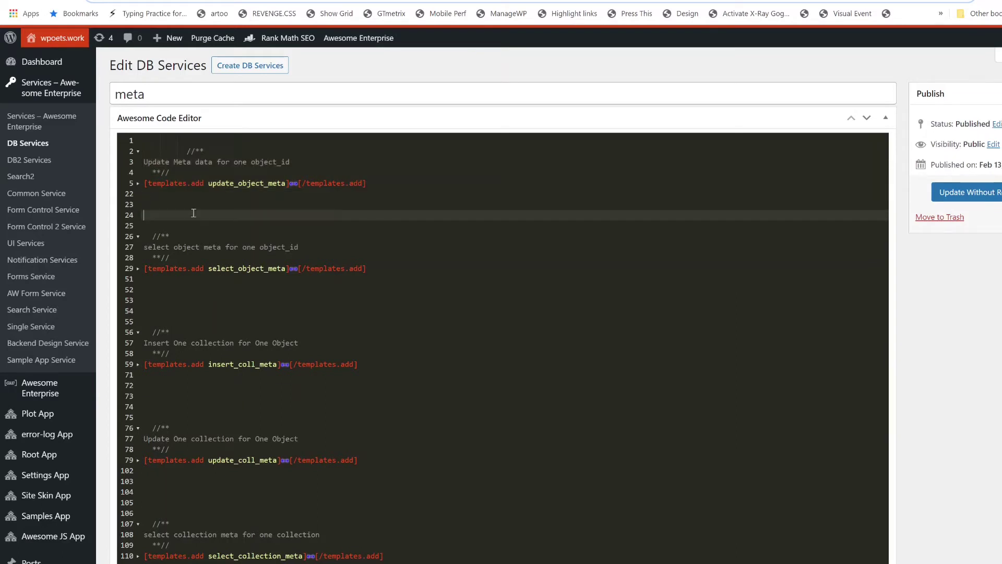
{"action": "scroll", "coordinate": [159, 232], "scroll_direction": "down", "scroll_amount": 3}
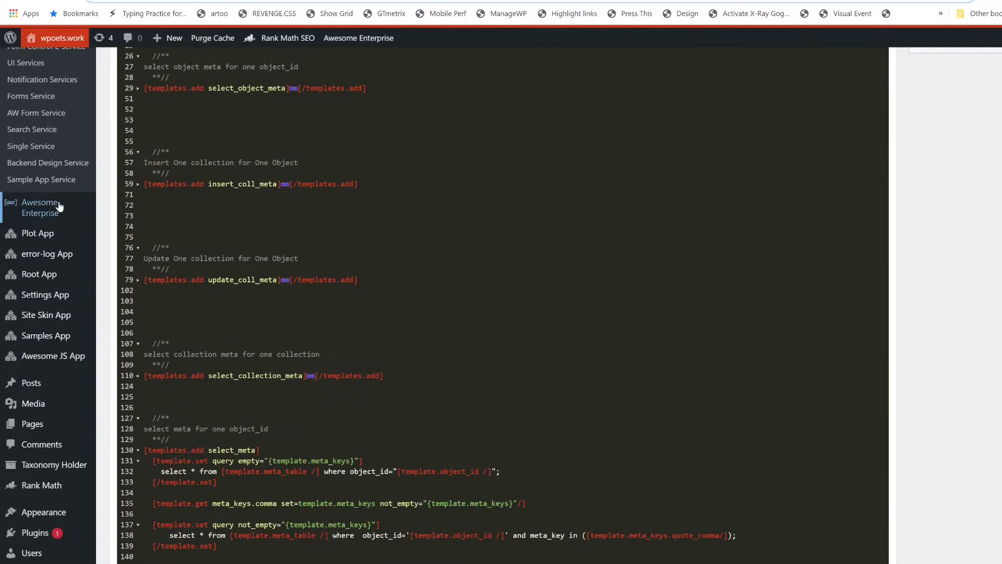
Open the header module from Awesome Core and scroll through its code
{"action": "mouse_move", "coordinate": [59, 203]}
{"action": "left_click", "coordinate": [123, 241]}
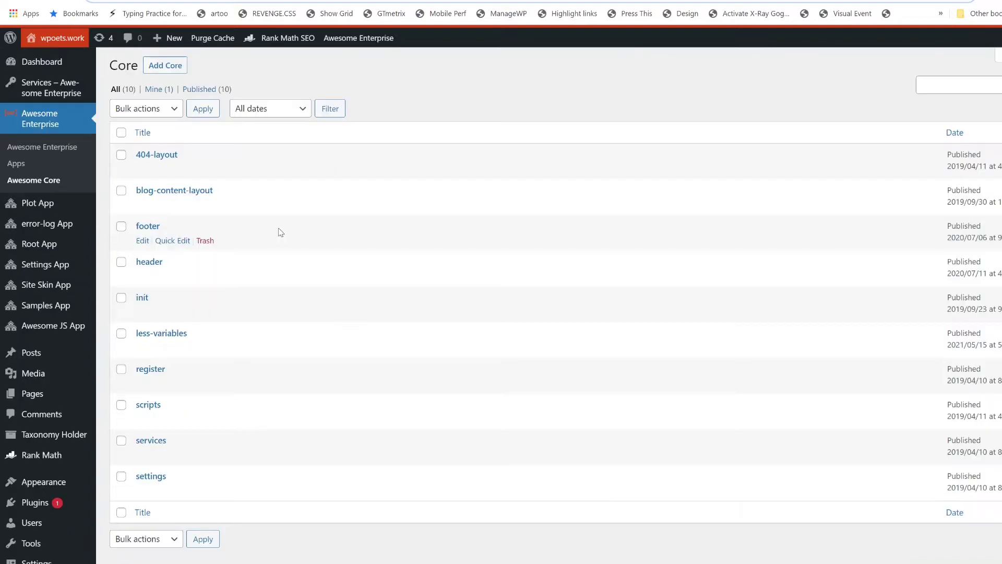
{"action": "left_click", "coordinate": [140, 263]}
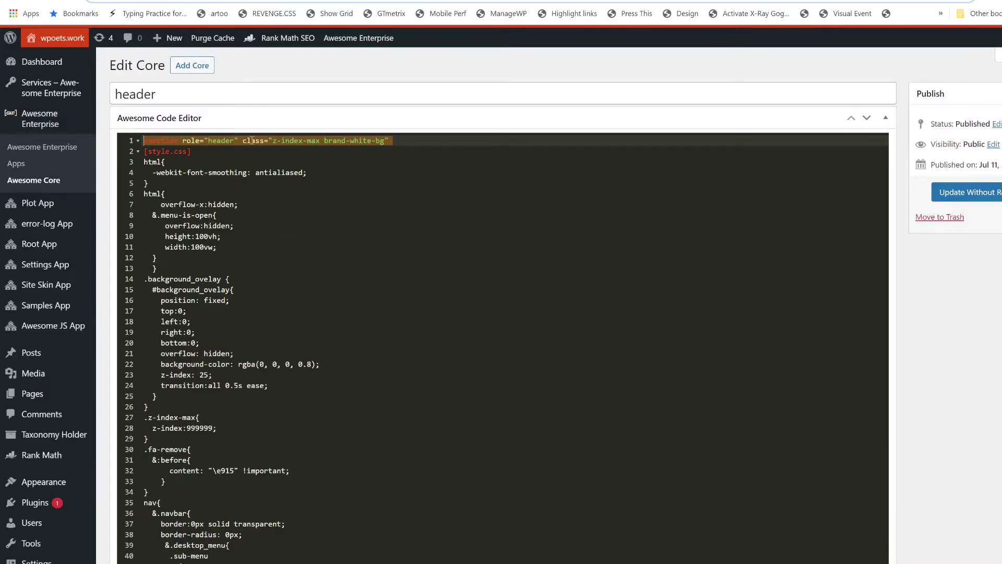
{"action": "scroll", "coordinate": [334, 292], "scroll_direction": "down", "scroll_amount": 7}
{"action": "scroll", "coordinate": [357, 301], "scroll_direction": "up", "scroll_amount": 7}
Read the article's definitions of Awesome Core, modules and apps, then return to admin
{"action": "key", "text": "ctrl+Tab"}
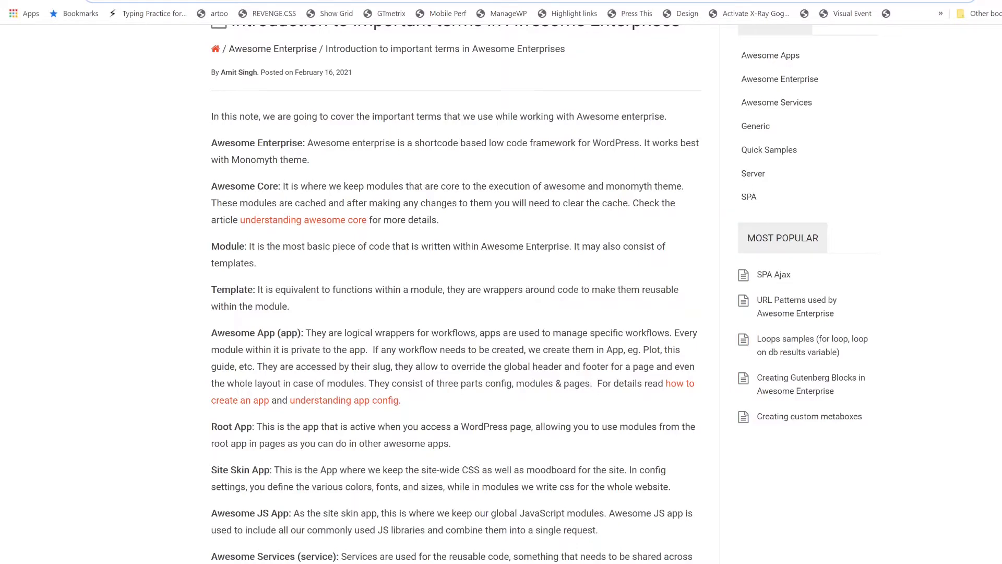
{"action": "key", "text": "ctrl+Tab"}
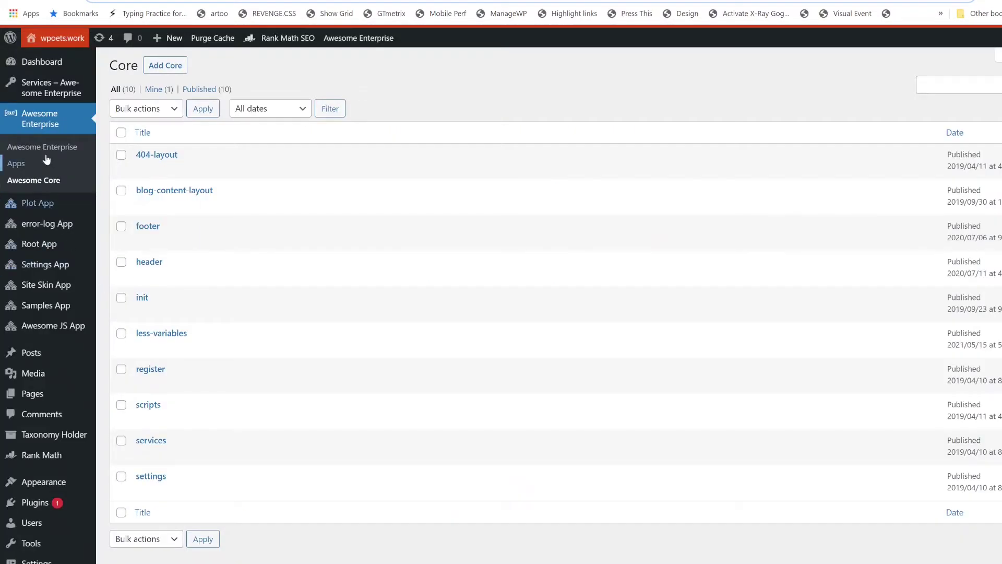
Show the Local Apps list: Root, Samples, Plot, Awesome JS and Site Skin
{"action": "left_click", "coordinate": [42, 164]}
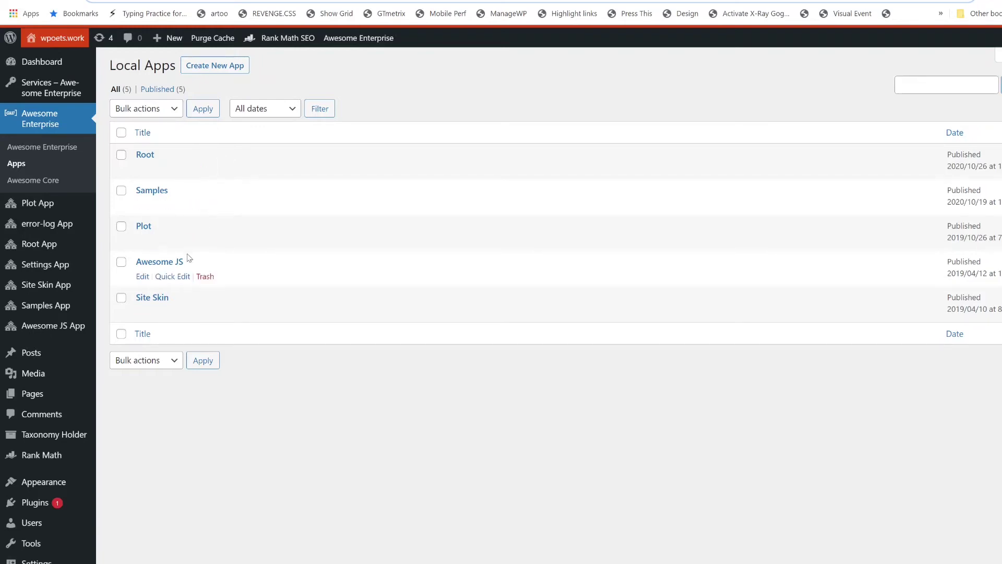
Inspect the Samples app's c_samples, m_samples and p_samples fields, then return to Local Apps
{"action": "left_click", "coordinate": [151, 191]}
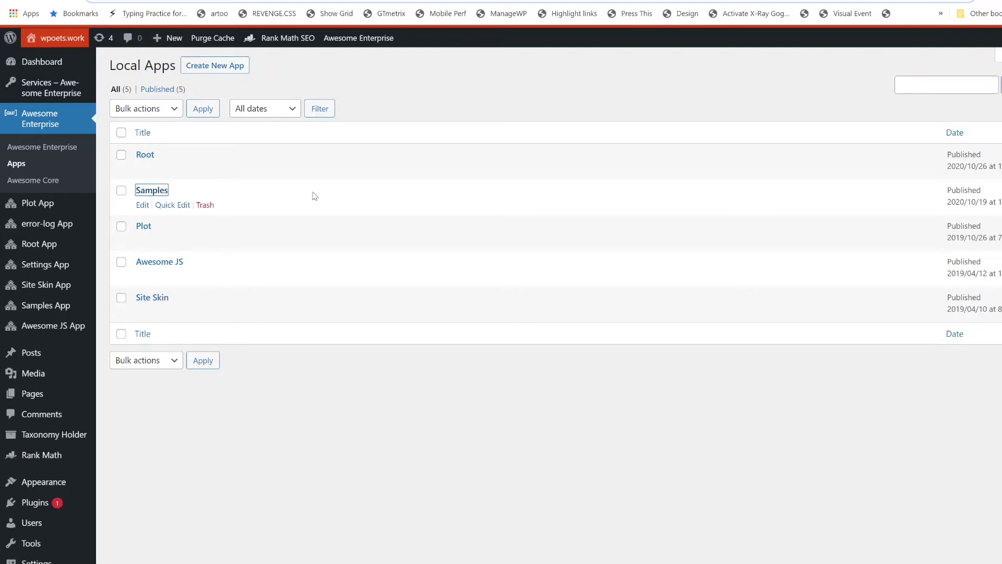
{"action": "scroll", "coordinate": [315, 214], "scroll_direction": "down", "scroll_amount": 3}
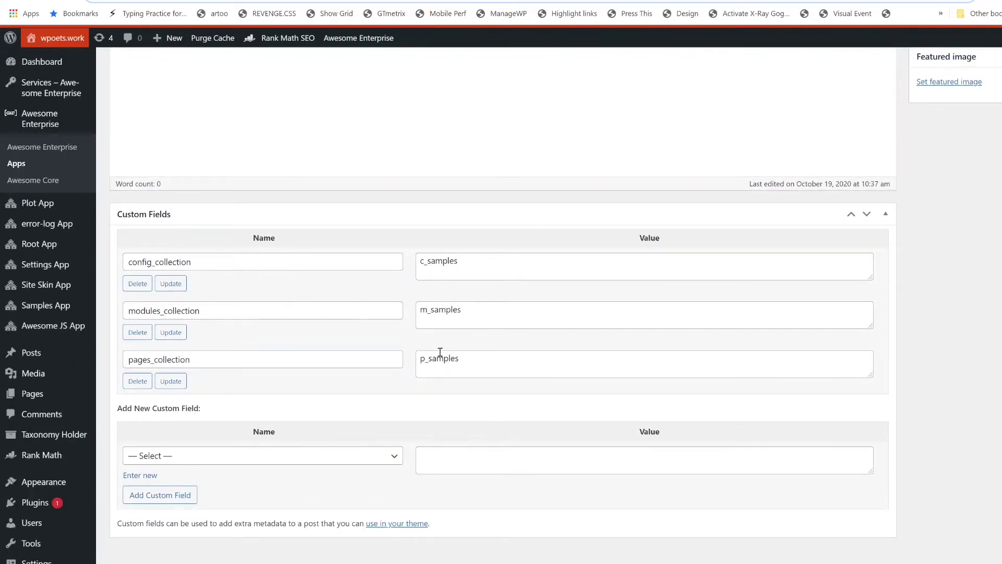
{"action": "scroll", "coordinate": [441, 274], "scroll_direction": "up", "scroll_amount": 4}
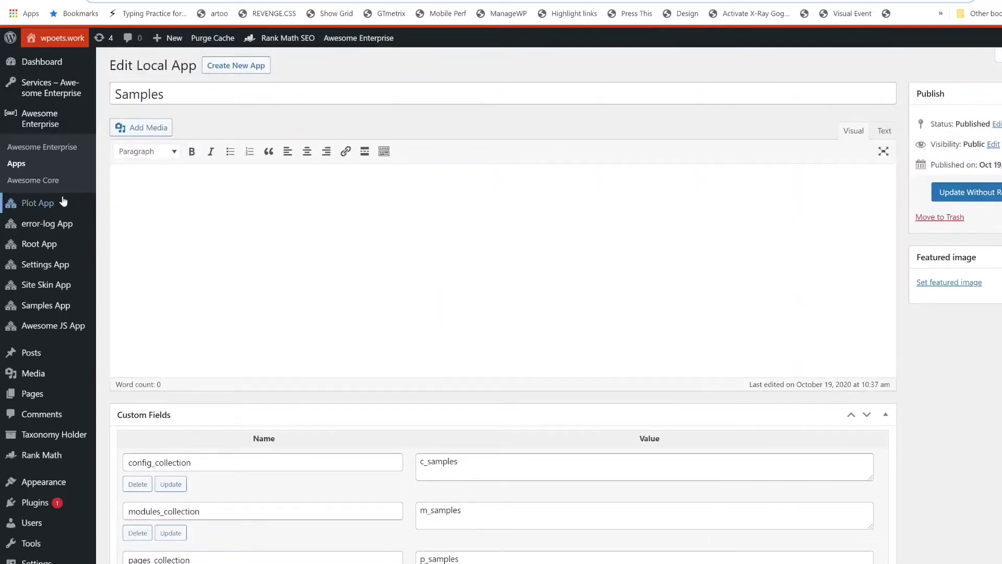
{"action": "left_click", "coordinate": [21, 166]}
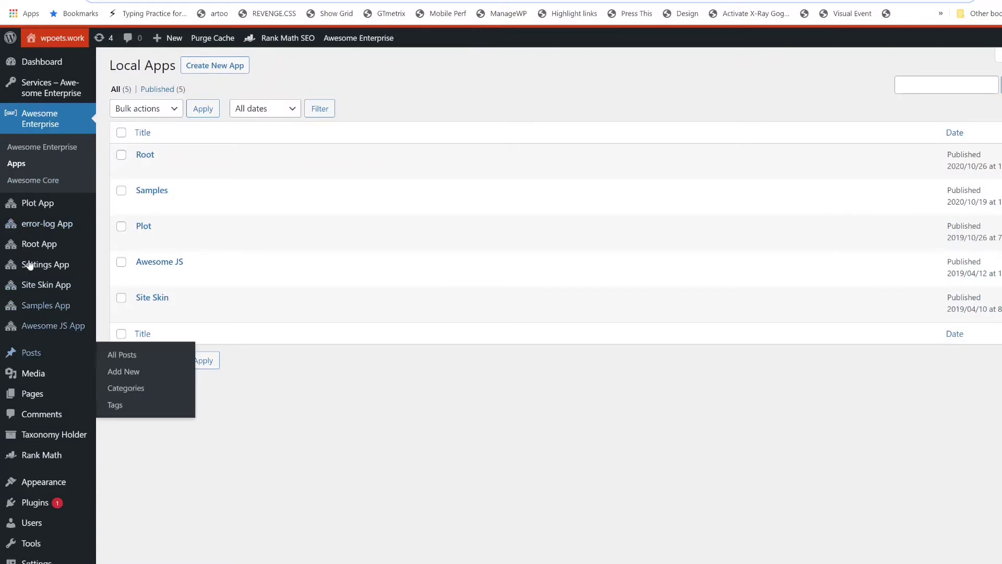
Open the Site Skin app's modules list from its sidebar flyout
{"action": "mouse_move", "coordinate": [30, 233]}
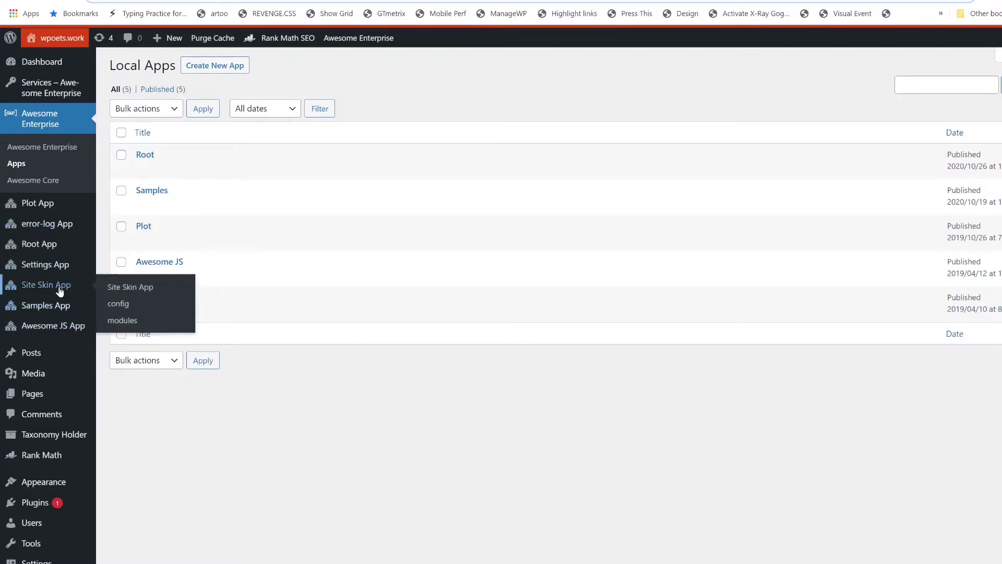
{"action": "left_click", "coordinate": [124, 319]}
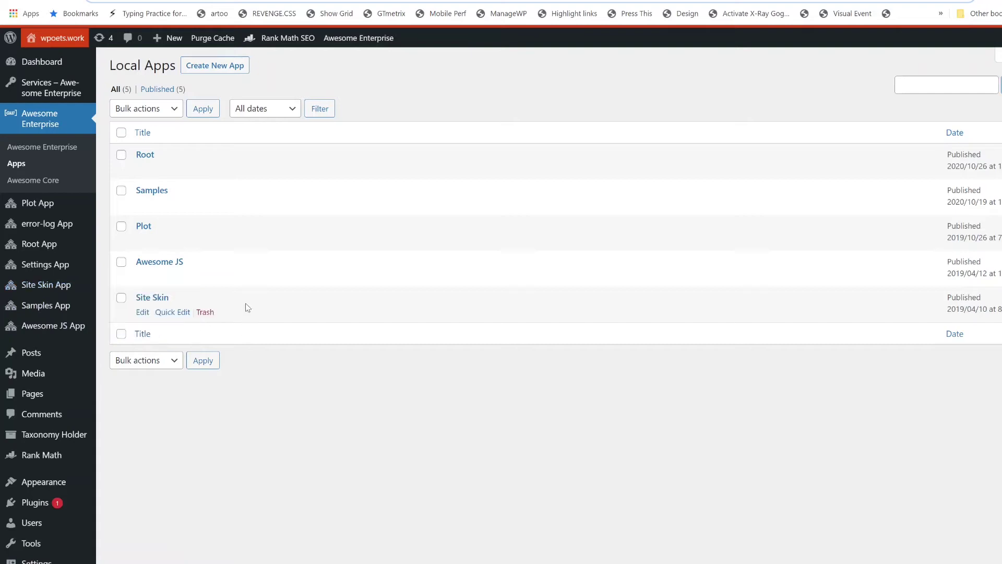
{"action": "scroll", "coordinate": [279, 226], "scroll_direction": "down", "scroll_amount": 4}
Scroll the Site Skin Modules list down to its last modules, colors and awesome-css
{"action": "scroll", "coordinate": [281, 228], "scroll_direction": "up", "scroll_amount": 4}
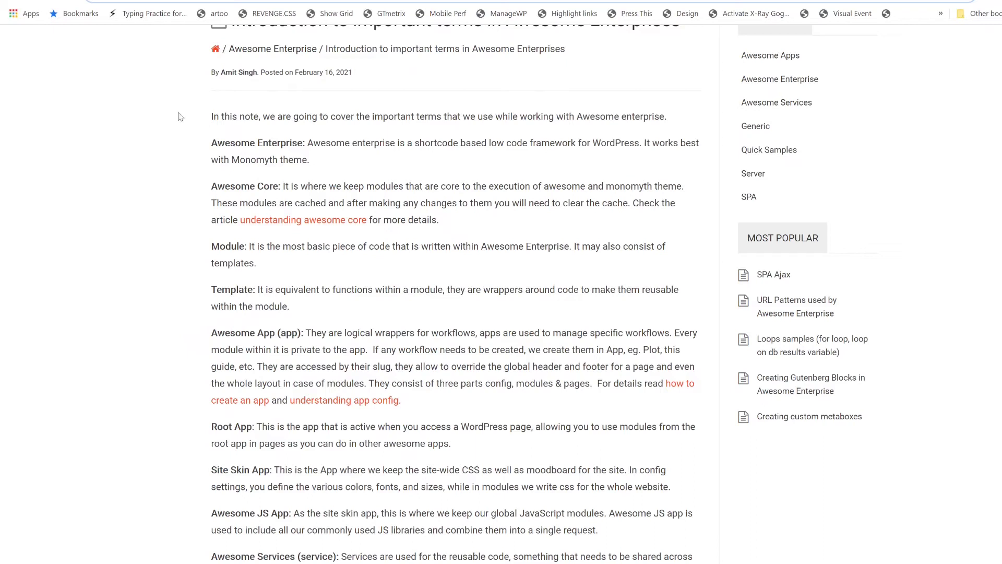
{"action": "scroll", "coordinate": [236, 237], "scroll_direction": "down", "scroll_amount": 5}
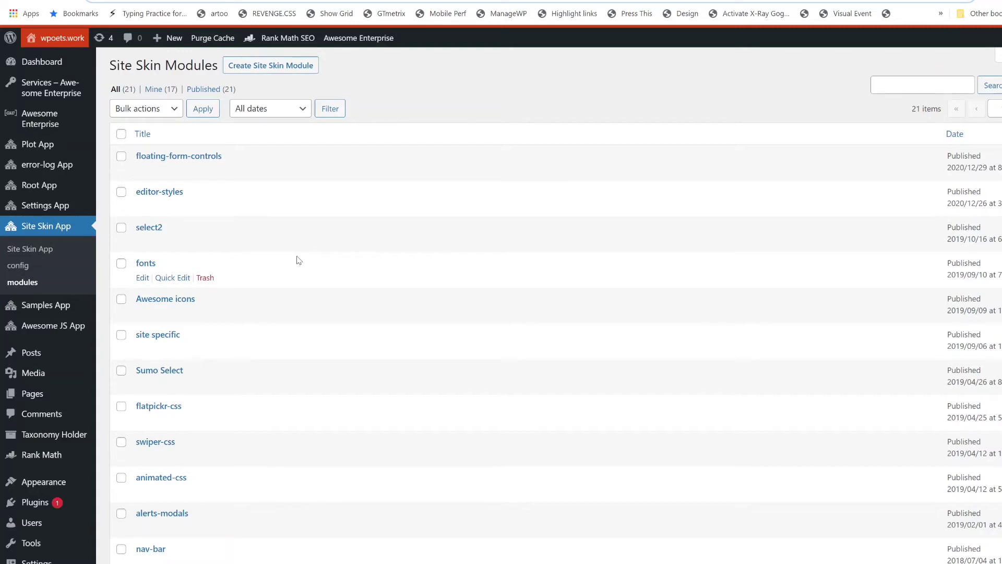
{"action": "scroll", "coordinate": [299, 260], "scroll_direction": "down", "scroll_amount": 7}
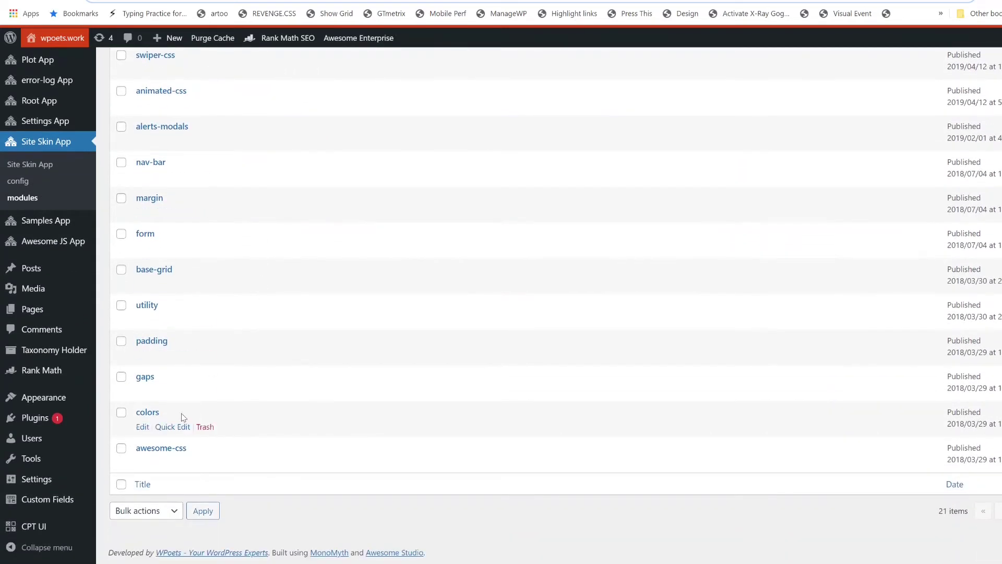
Open awesome-css, with css.minify wrapping 18 collection includes, in the code editor, then view the front end
{"action": "left_click", "coordinate": [174, 448]}
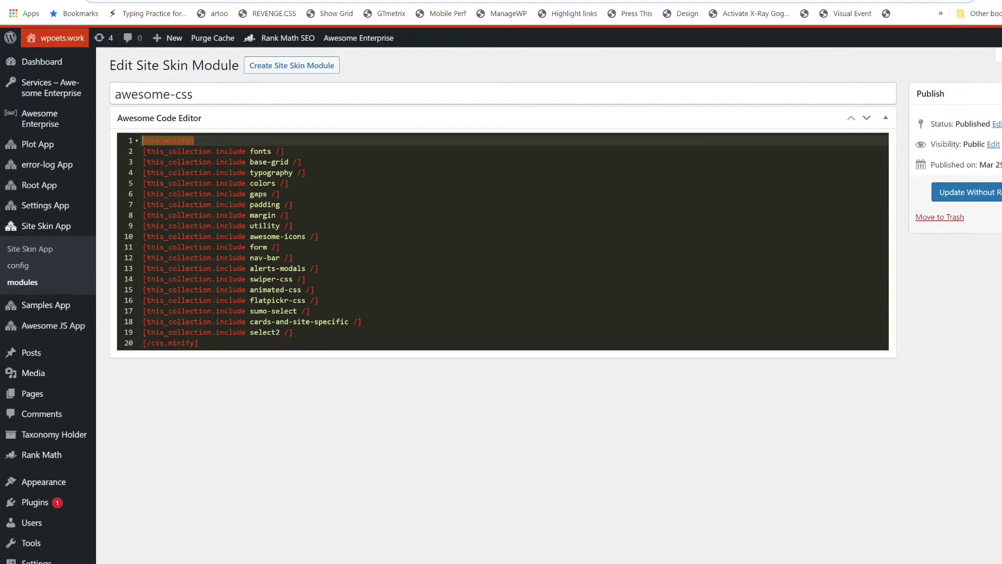
{"action": "key", "text": "ctrl+Tab"}
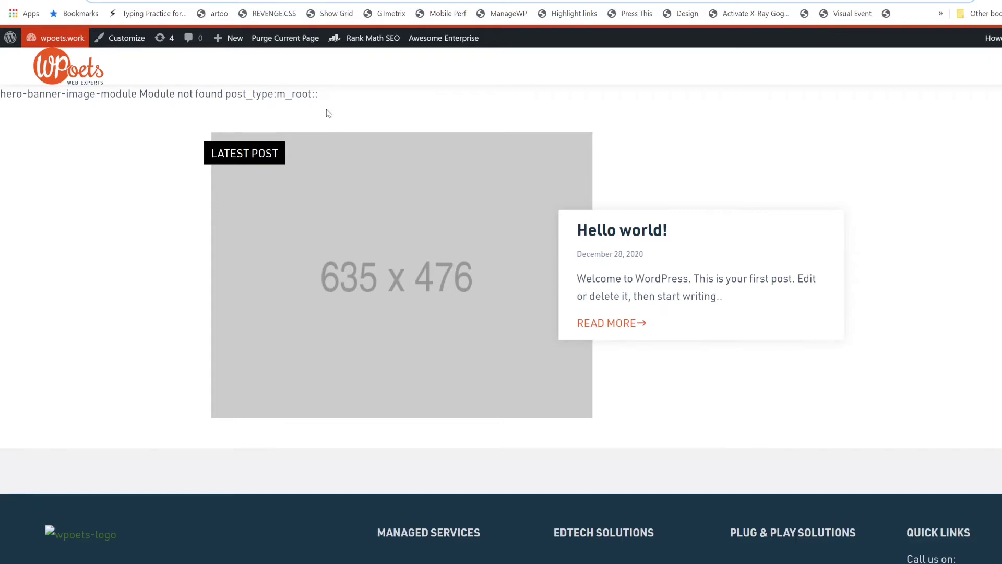
Capture the front page's stylesheet requests in DevTools' Network panel with the CSS filter and a reload
{"action": "key", "text": "F12"}
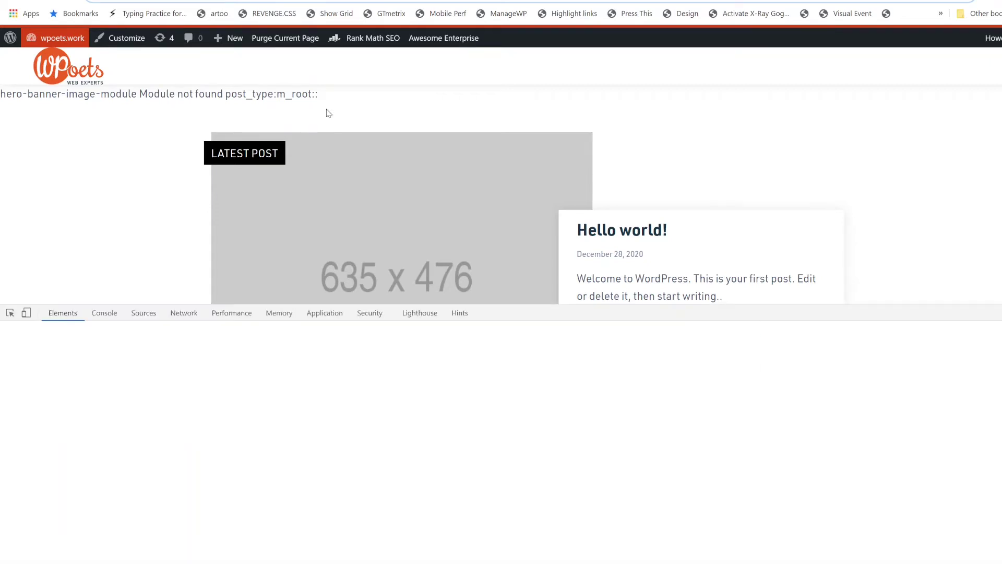
{"action": "left_click", "coordinate": [184, 313]}
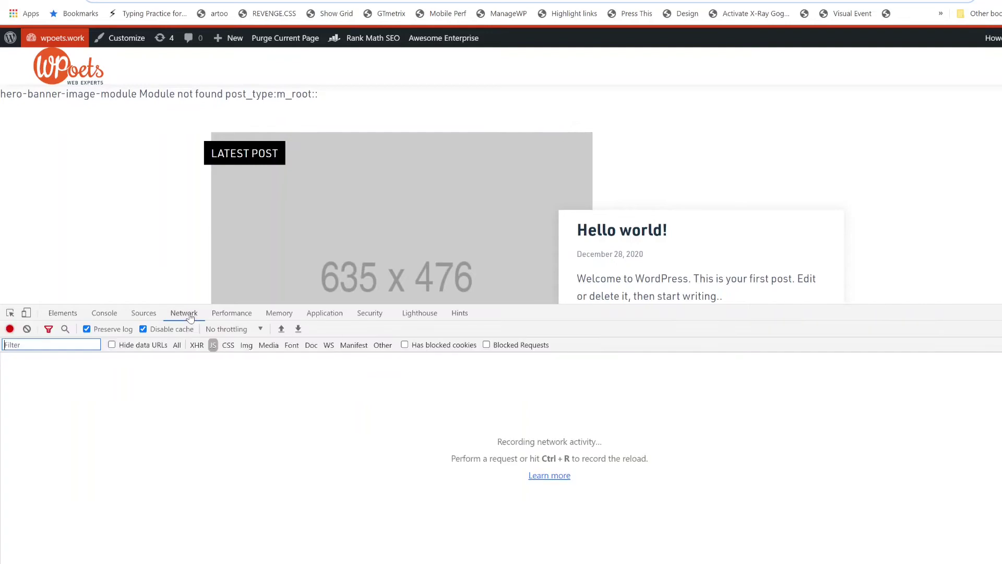
{"action": "left_click", "coordinate": [228, 345]}
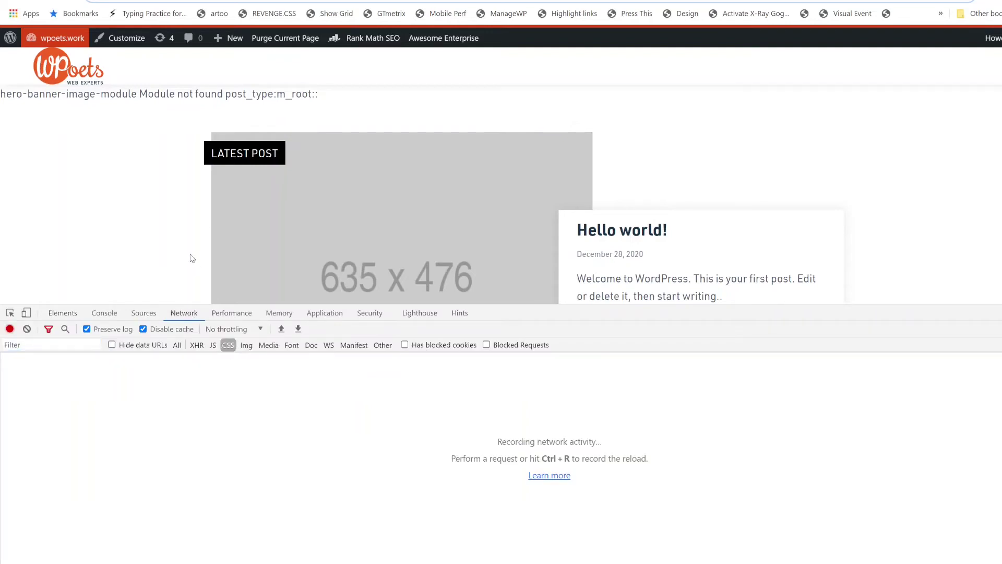
{"action": "key", "text": "ctrl+r"}
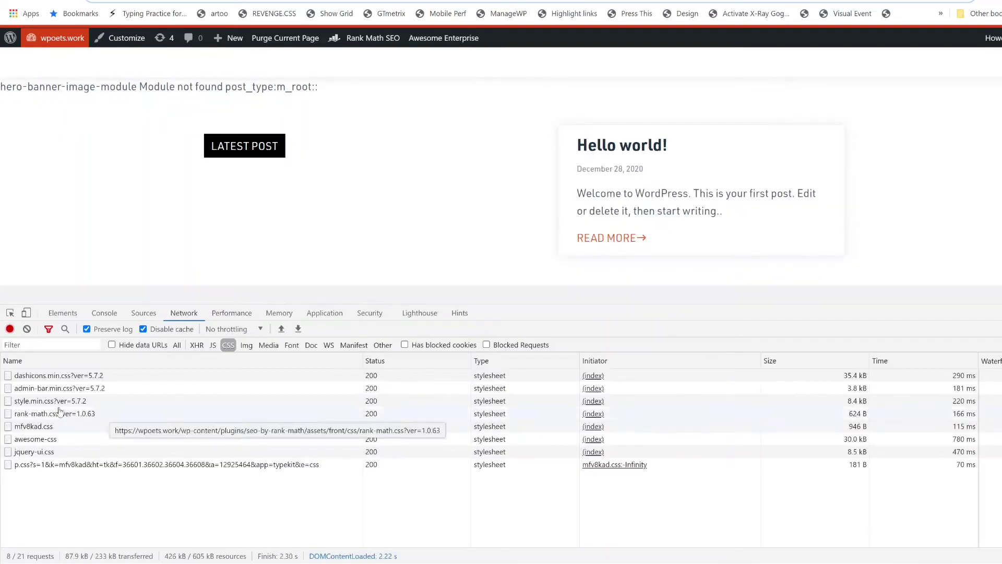
Inspect the minified /site-skin/css/awesome-css stylesheet response, then return to the awesome-css module editor
{"action": "left_click", "coordinate": [38, 440]}
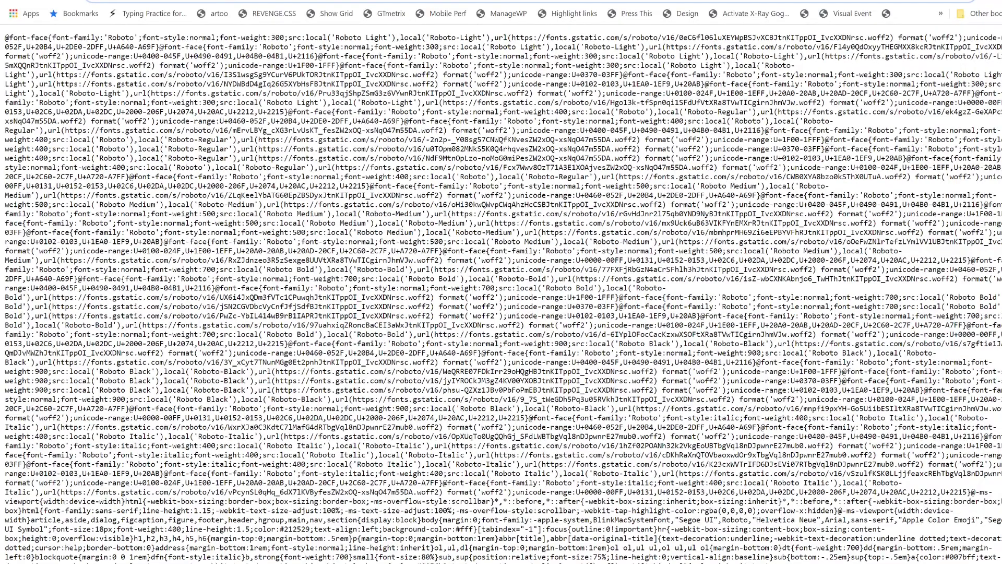
{"action": "scroll", "coordinate": [477, 113], "scroll_direction": "down", "scroll_amount": 15}
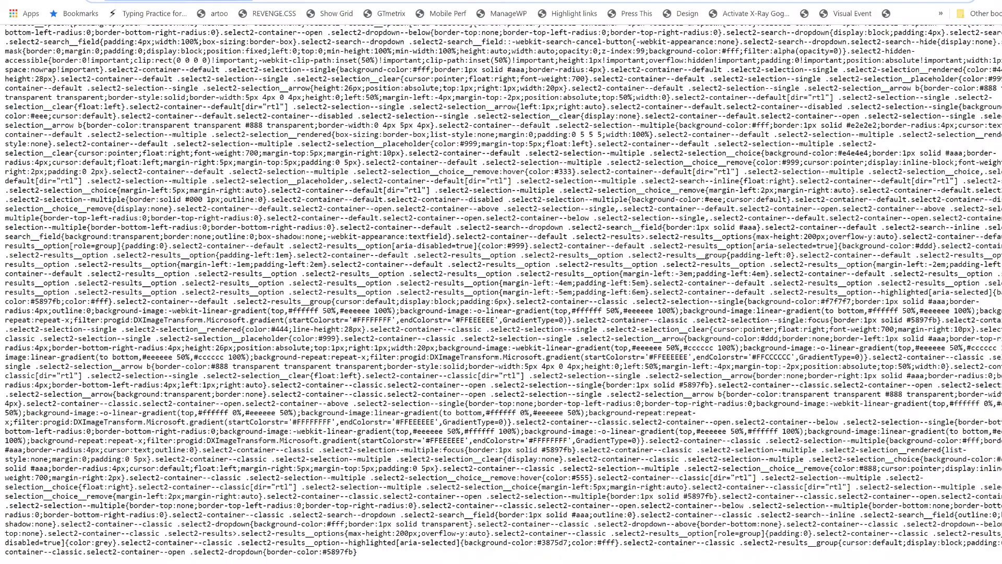
{"action": "key", "text": "ctrl+w"}
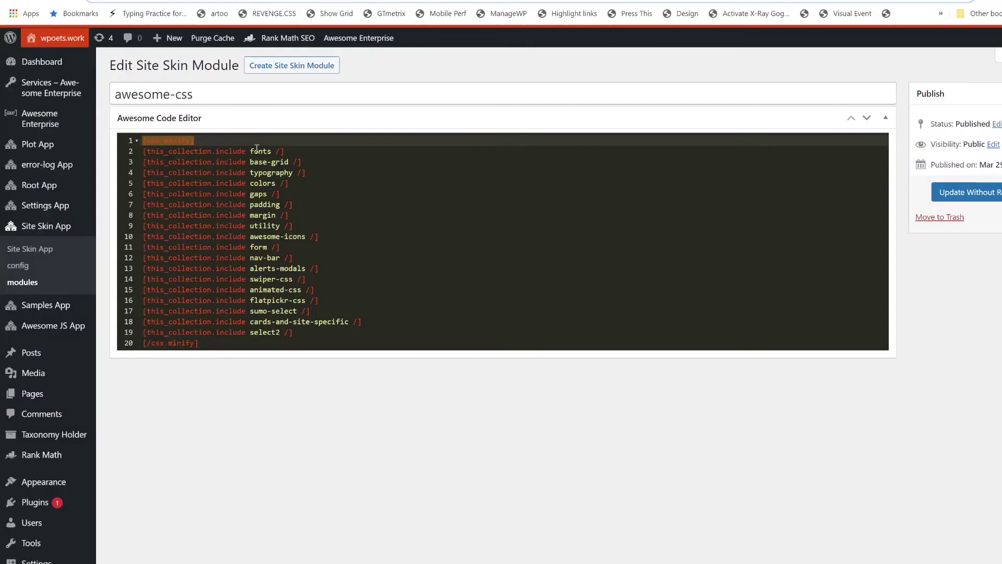
Highlight include lines 2–20, fonts through select2, then return to the 21-item Site Skin Modules list
{"action": "triple_click", "coordinate": [219, 150]}
{"action": "left_click_drag", "start_coordinate": [220, 151], "coordinate": [343, 338]}
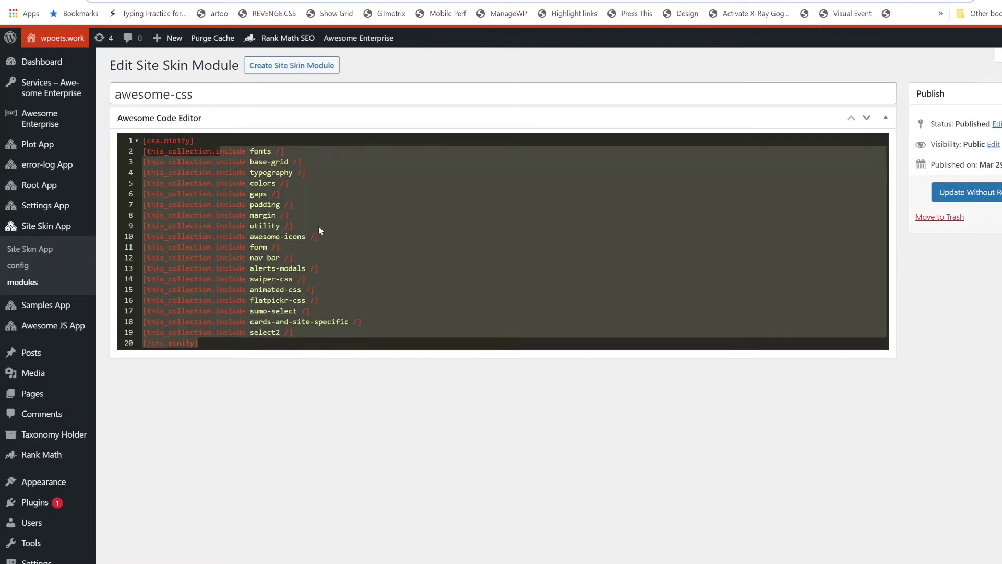
{"action": "left_click", "coordinate": [26, 282]}
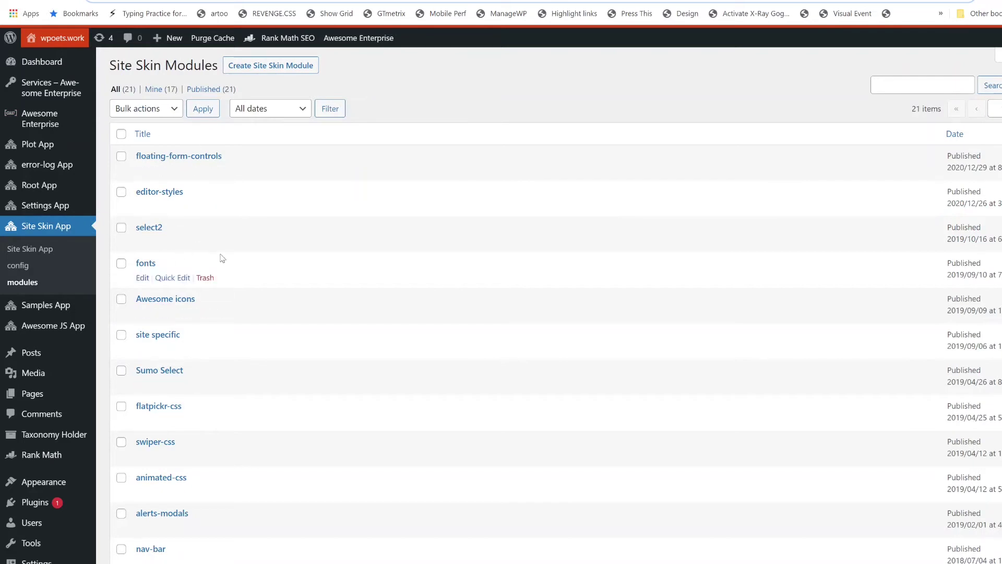
Open the site specific module to view its cursor, is-hidden, visibility-hidden and image-alignment rules
{"action": "scroll", "coordinate": [180, 314], "scroll_direction": "down", "scroll_amount": 2}
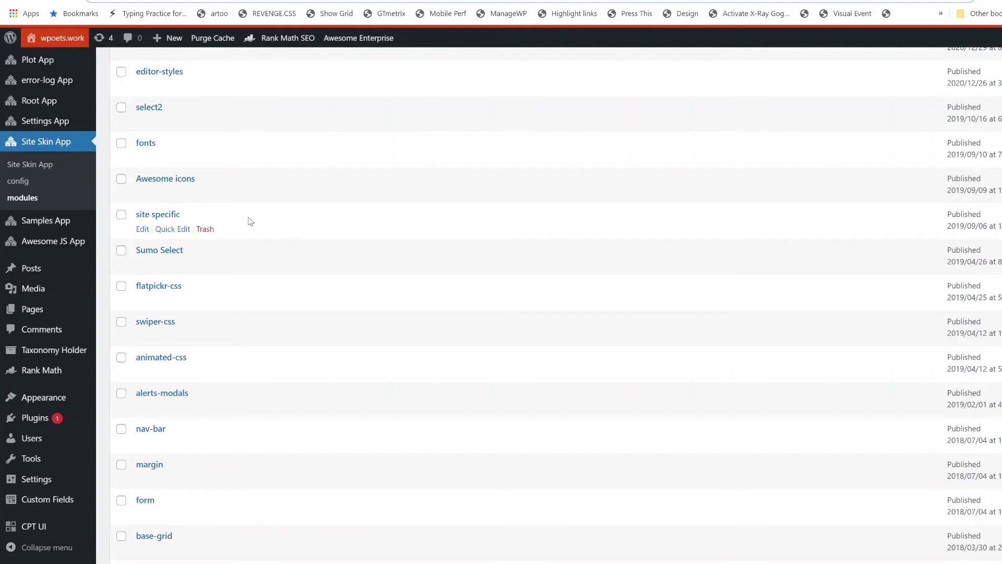
{"action": "left_click", "coordinate": [142, 217]}
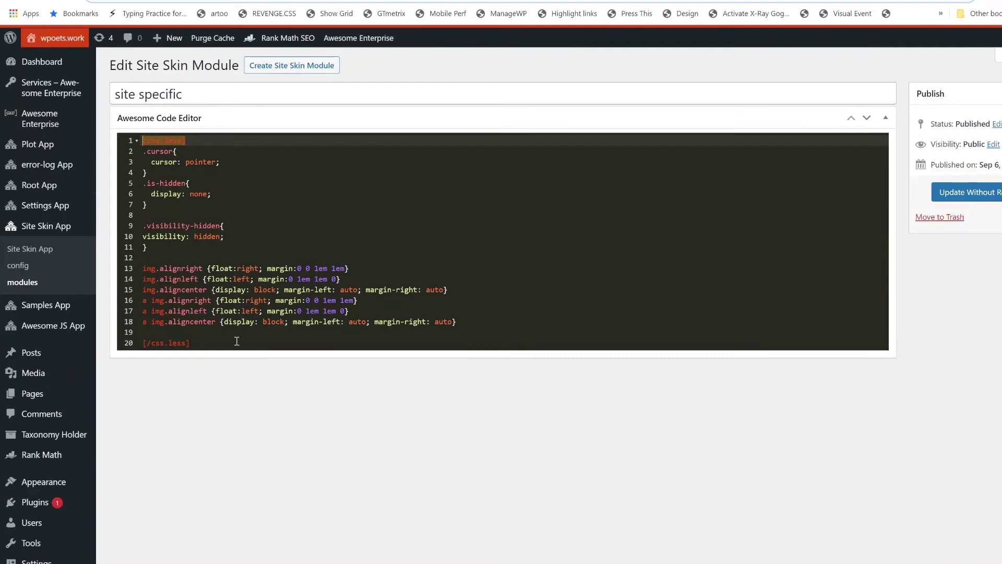
{"action": "left_click", "coordinate": [32, 283]}
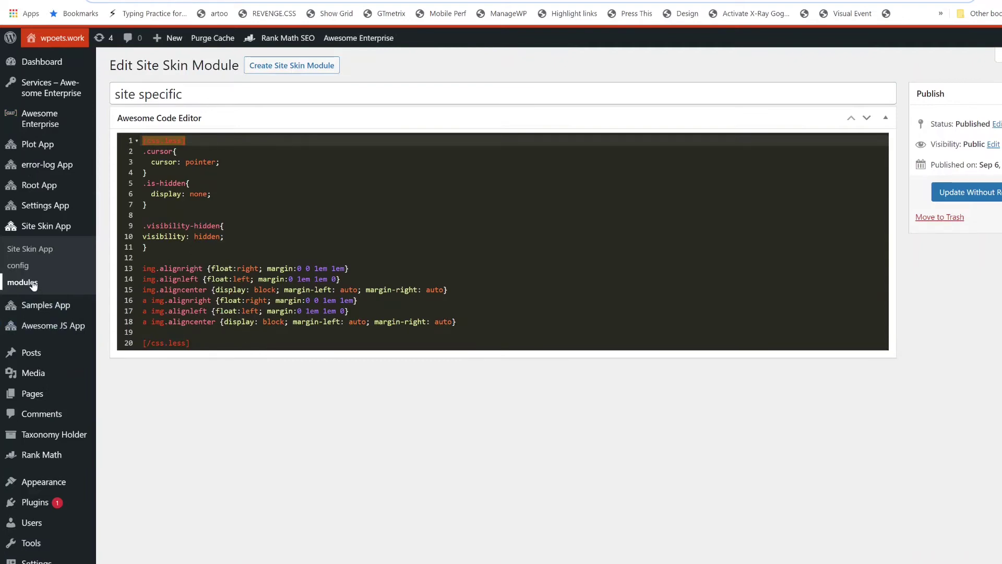
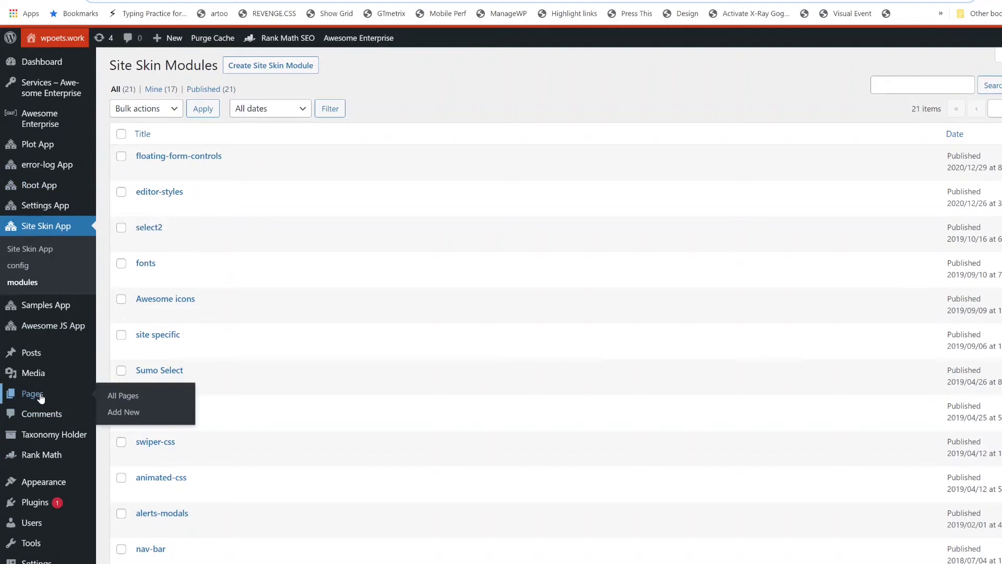
Start a new Root Module titled 'test' from the Root App modules list
{"action": "left_click", "coordinate": [130, 400]}
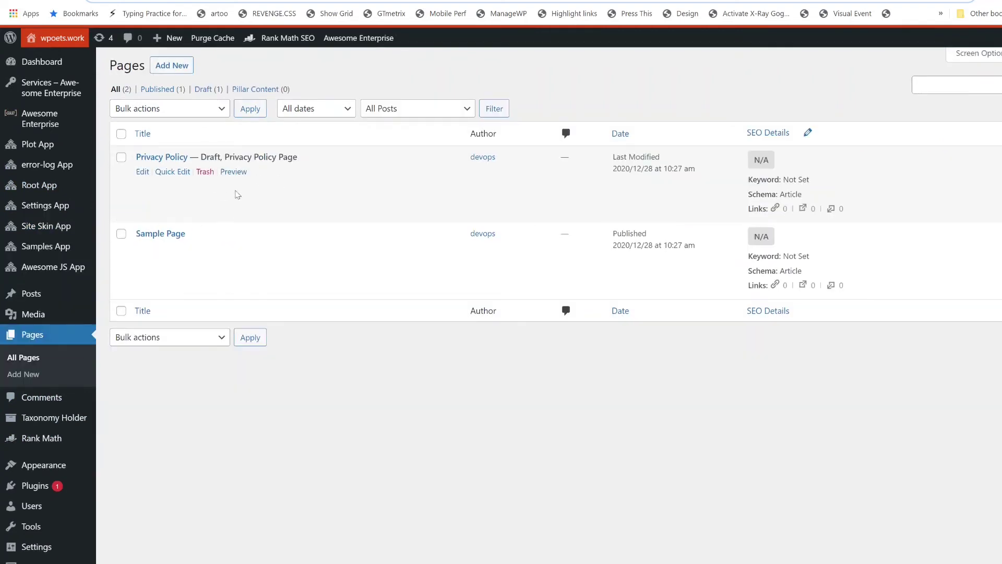
{"action": "mouse_move", "coordinate": [40, 186]}
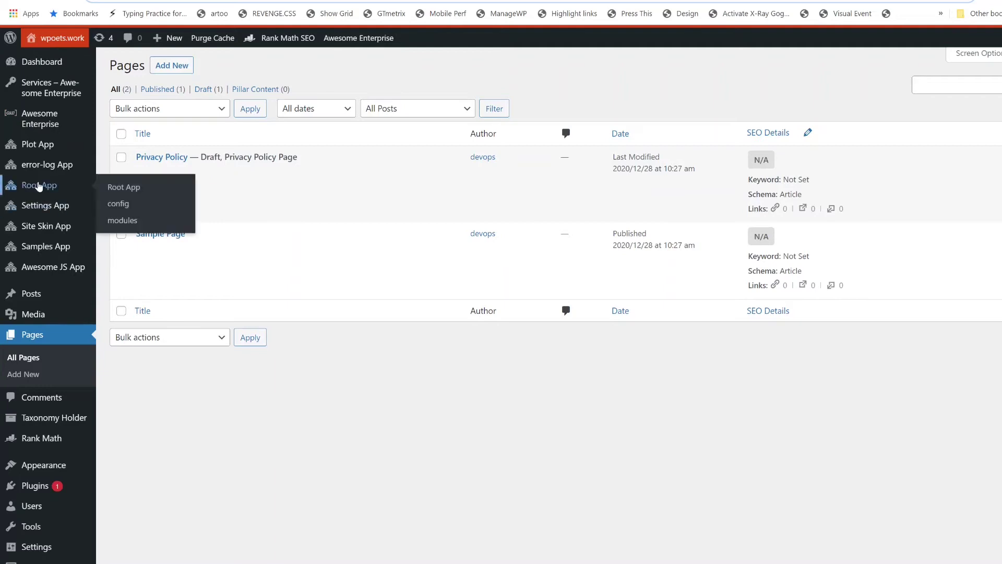
{"action": "left_click", "coordinate": [122, 221]}
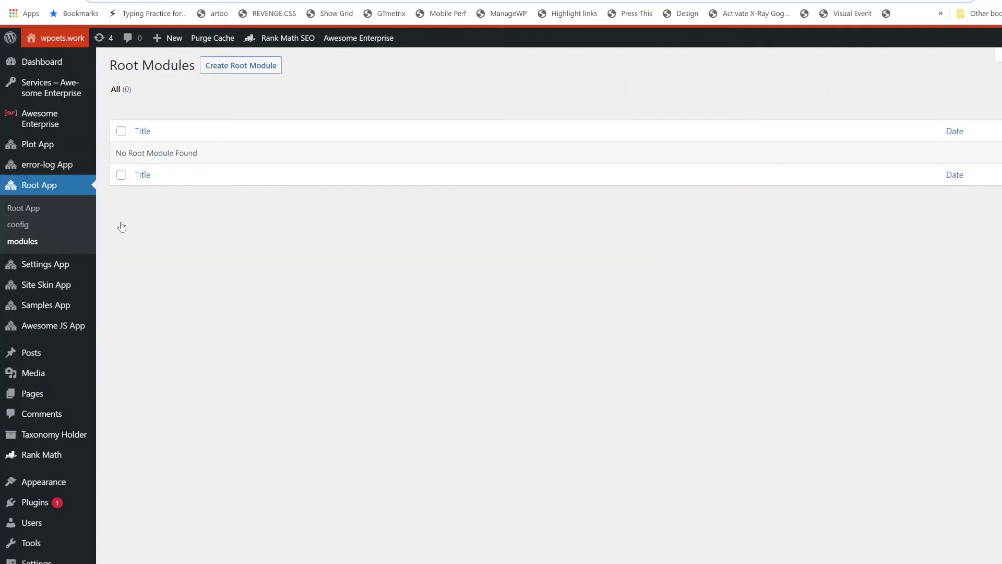
{"action": "left_click", "coordinate": [243, 68]}
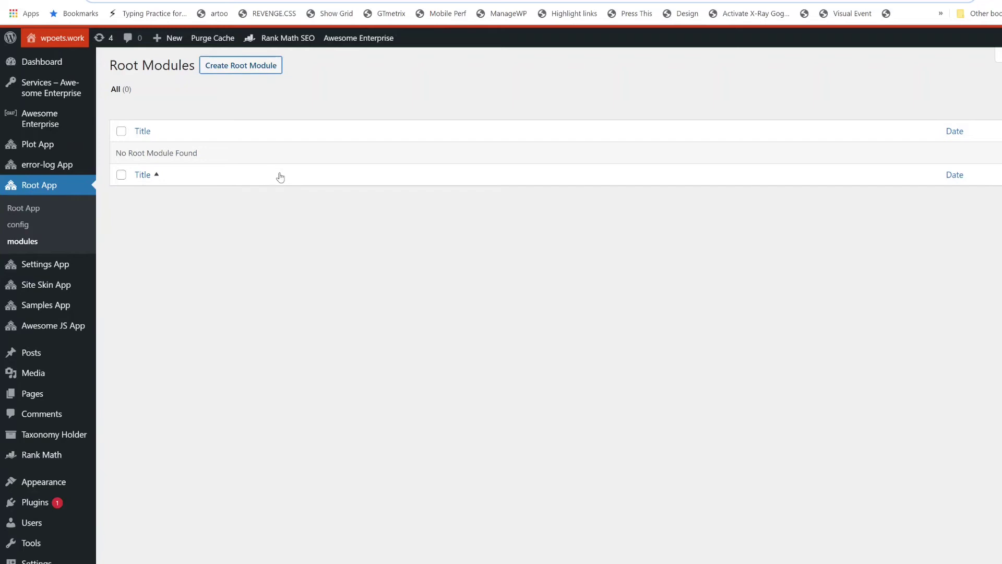
{"action": "type", "text": "test"}
Write [templates.add main]this is test[/templates.add] in the module's code area
{"action": "left_click", "coordinate": [238, 142]}
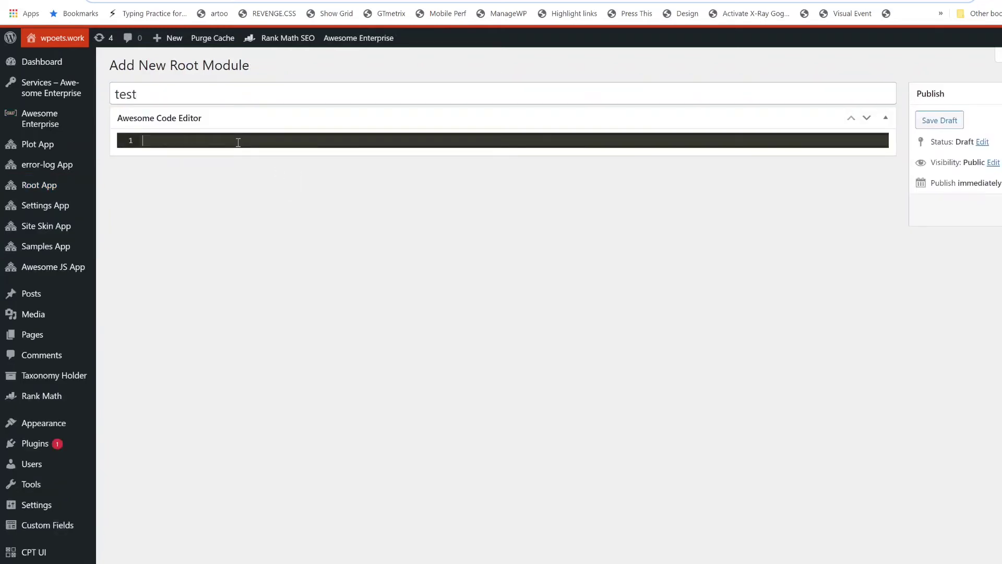
{"action": "type", "text": "<"}
{"action": "type", "text": "template."}
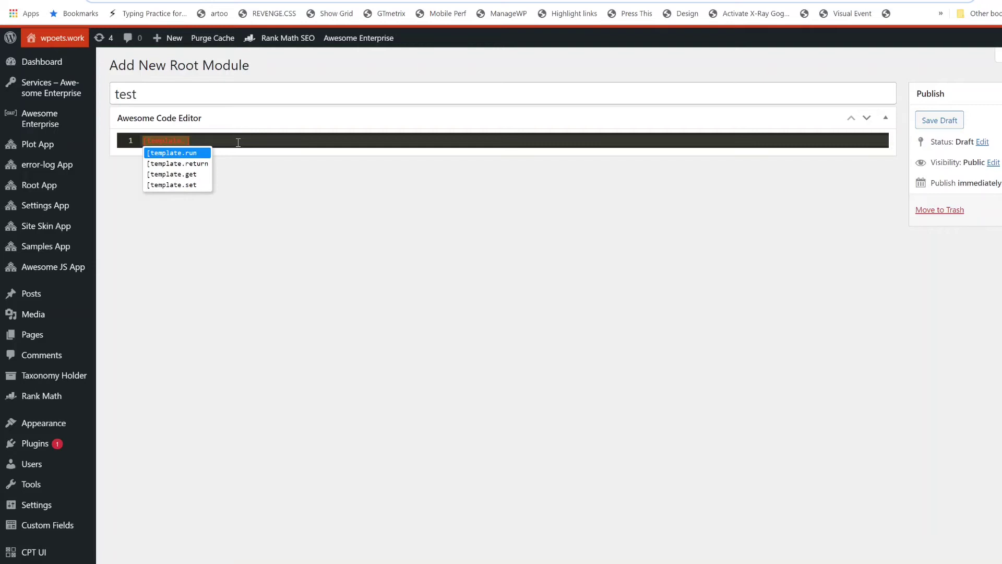
{"action": "key", "text": "BackSpace"}
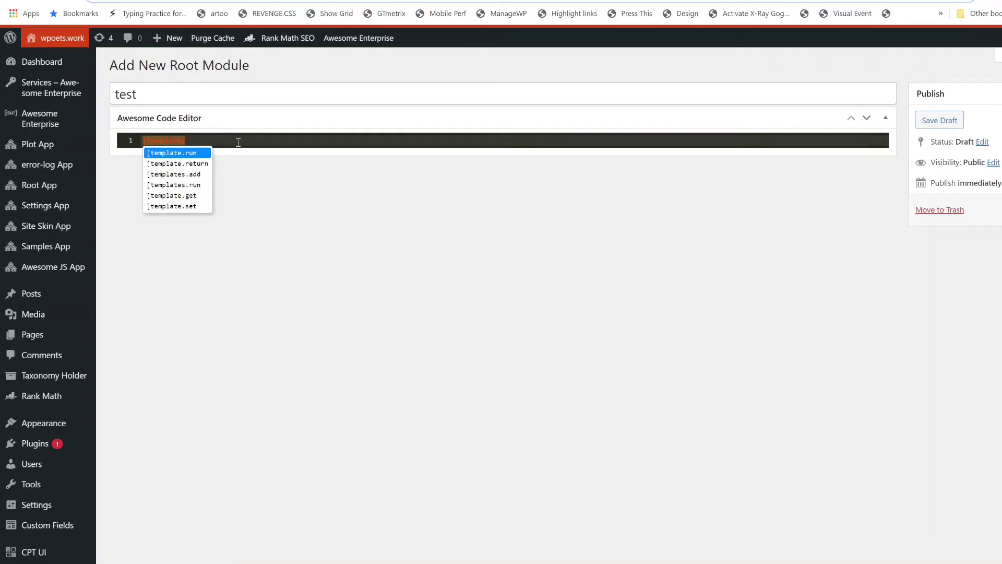
{"action": "key", "text": "Down"}
{"action": "key", "text": "Down"}
{"action": "key", "text": "Return"}
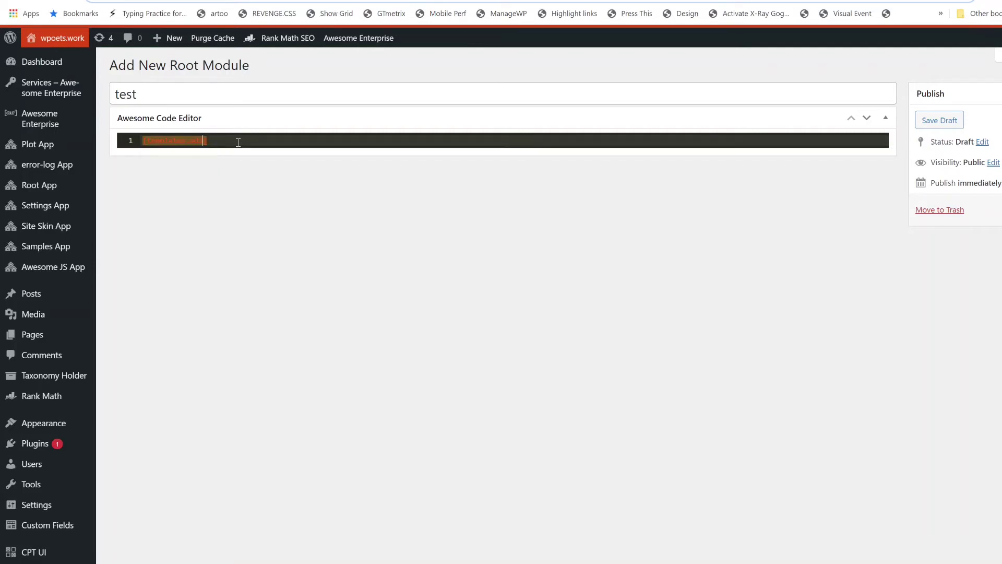
{"action": "type", "text": "main]"}
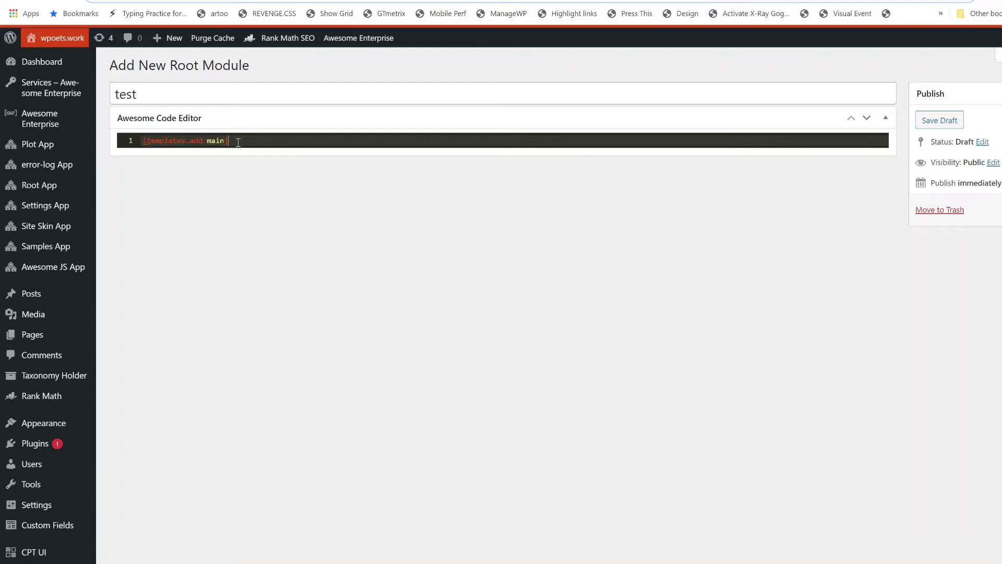
{"action": "key", "text": "Return"}
{"action": "key", "text": "Return"}
{"action": "type", "text": "[/"}
{"action": "key", "text": "Return"}
{"action": "key", "text": "Up"}
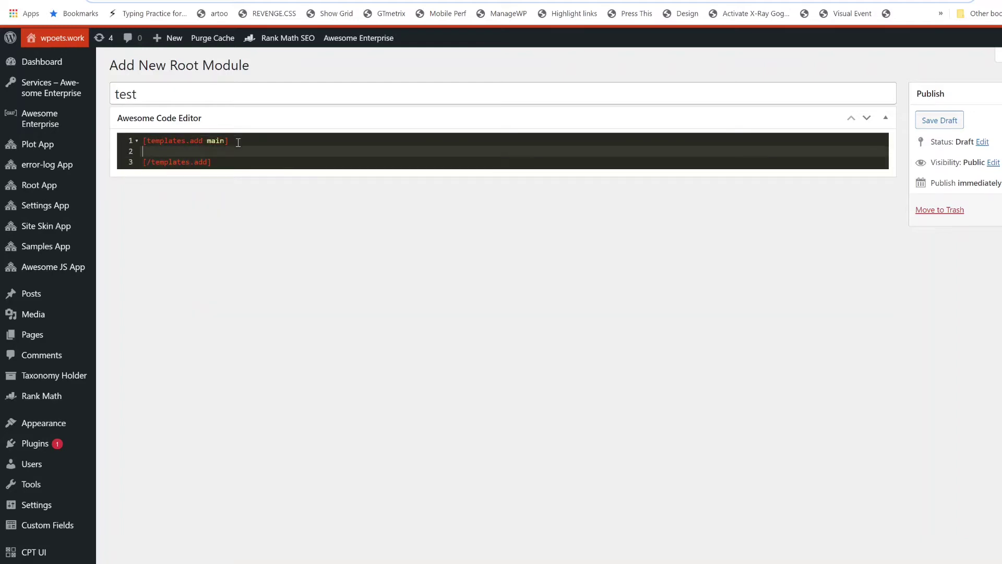
{"action": "type", "text": "this is test"}
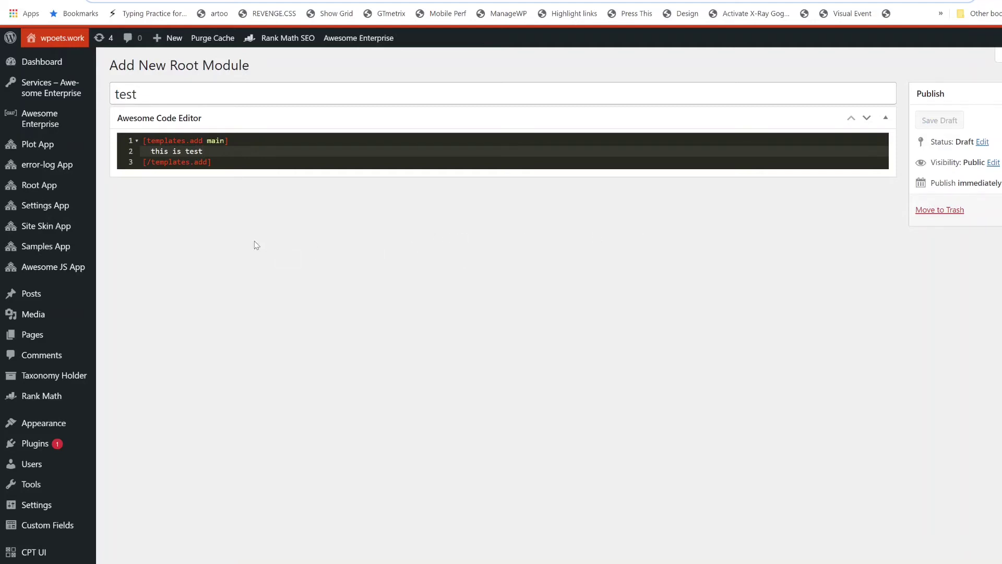
{"action": "mouse_move", "coordinate": [67, 345]}
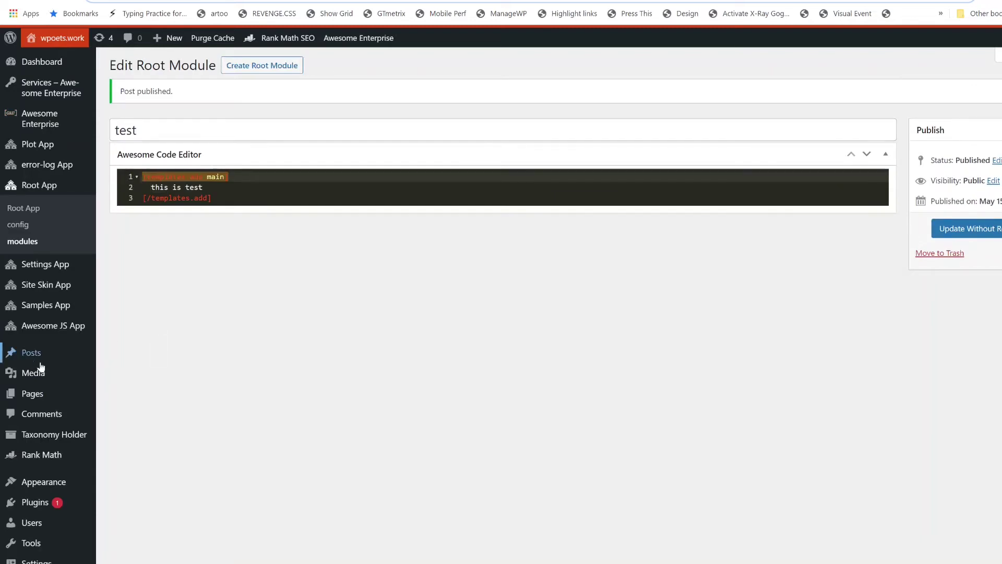
Open Sample Page for editing and add a new first line beginning with '['
{"action": "mouse_move", "coordinate": [52, 395]}
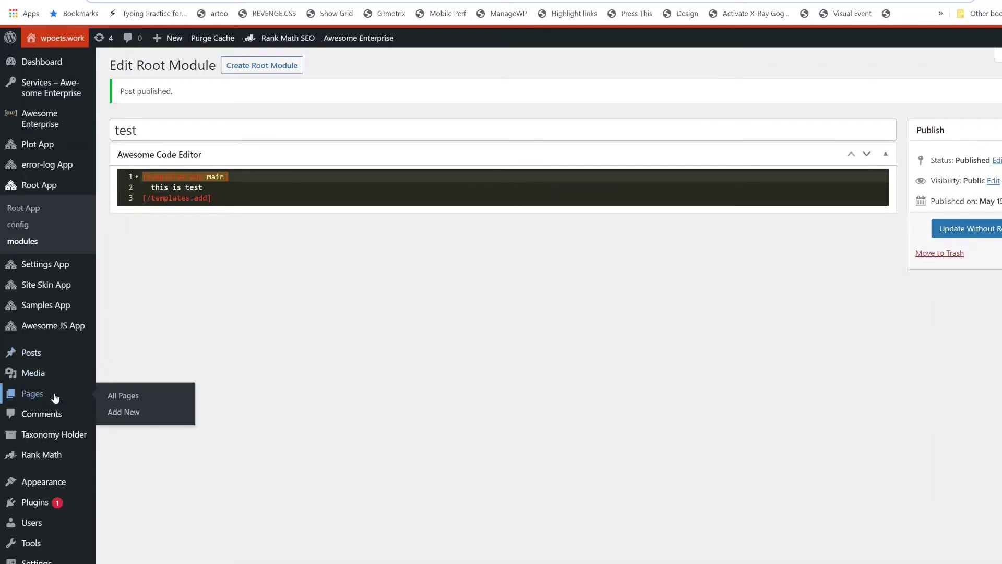
{"action": "left_click", "coordinate": [123, 397]}
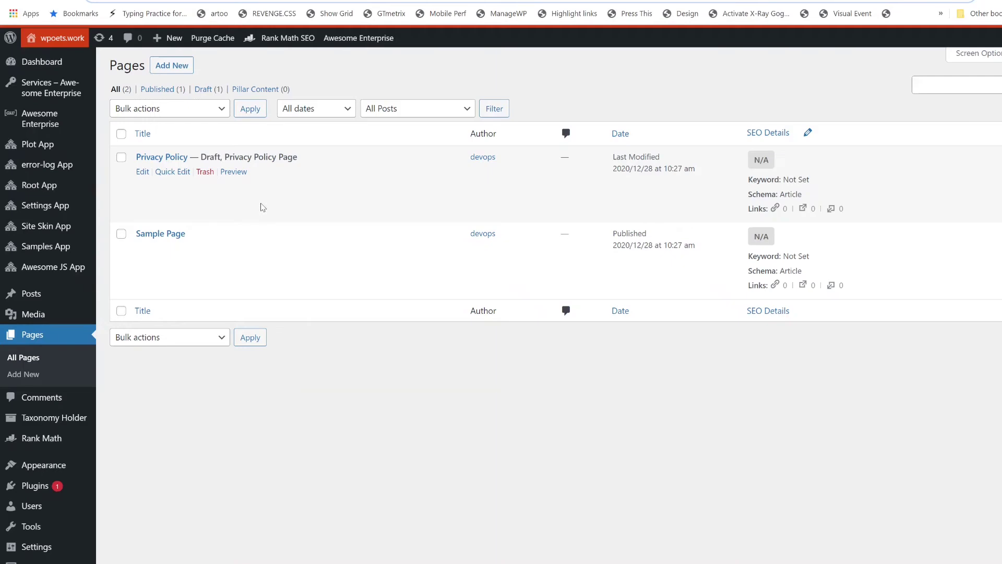
{"action": "left_click", "coordinate": [177, 239]}
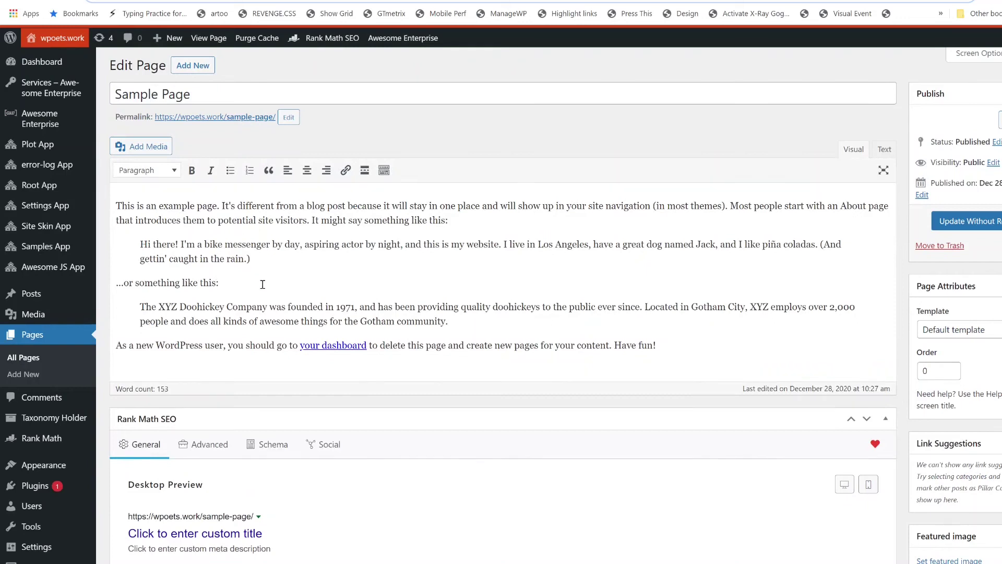
{"action": "left_click", "coordinate": [169, 205]}
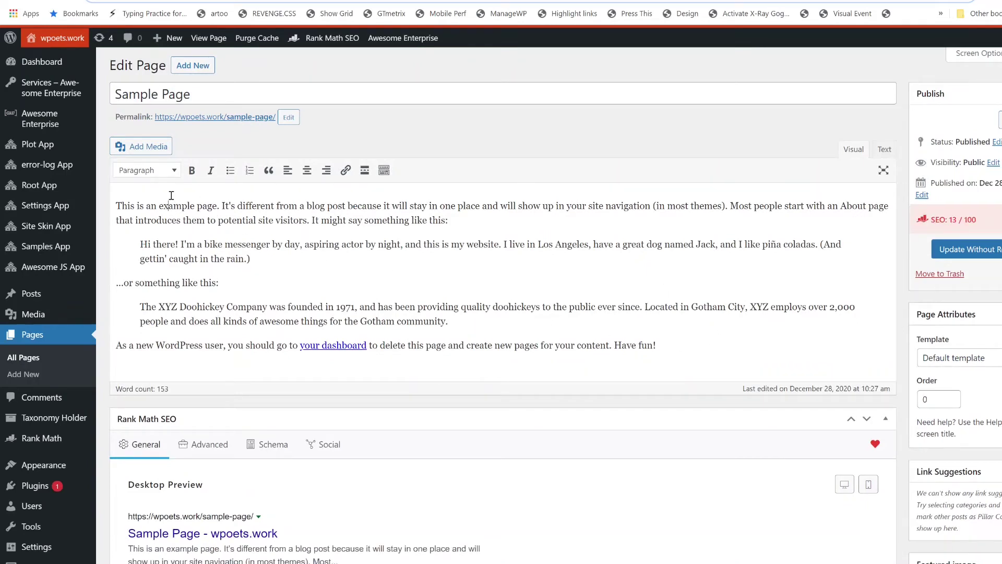
{"action": "left_click", "coordinate": [117, 206]}
{"action": "key", "text": "Return"}
{"action": "type", "text": "["}
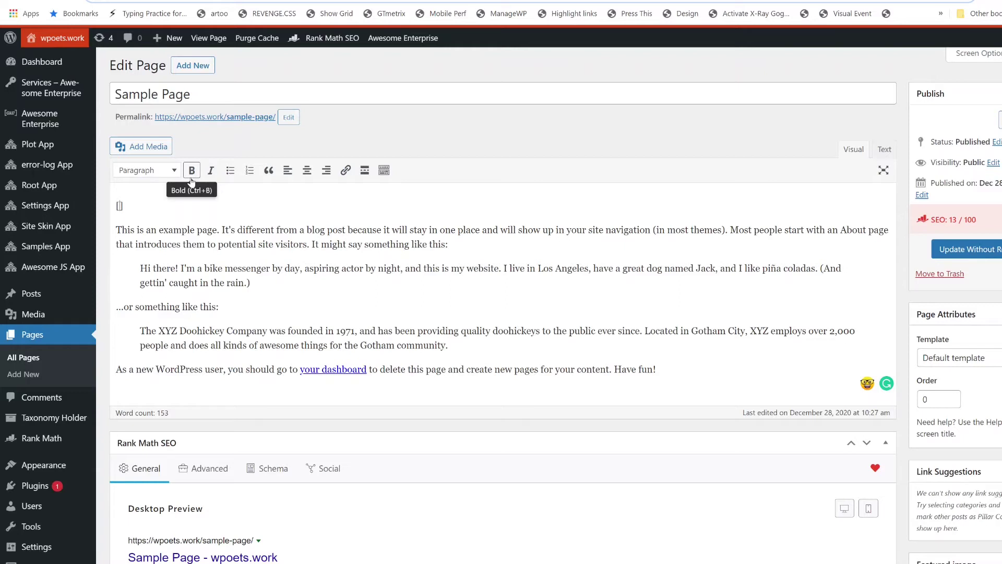
Finish the first-line shortcode as [aw2.module slug='test' /] and update the page
{"action": "type", "text": "aw"}
{"action": "type", "text": "2."}
{"action": "type", "text": "module "}
{"action": "type", "text": "slug='"}
{"action": "type", "text": "'"}
{"action": "type", "text": " /"}
{"action": "type", "text": "test"}
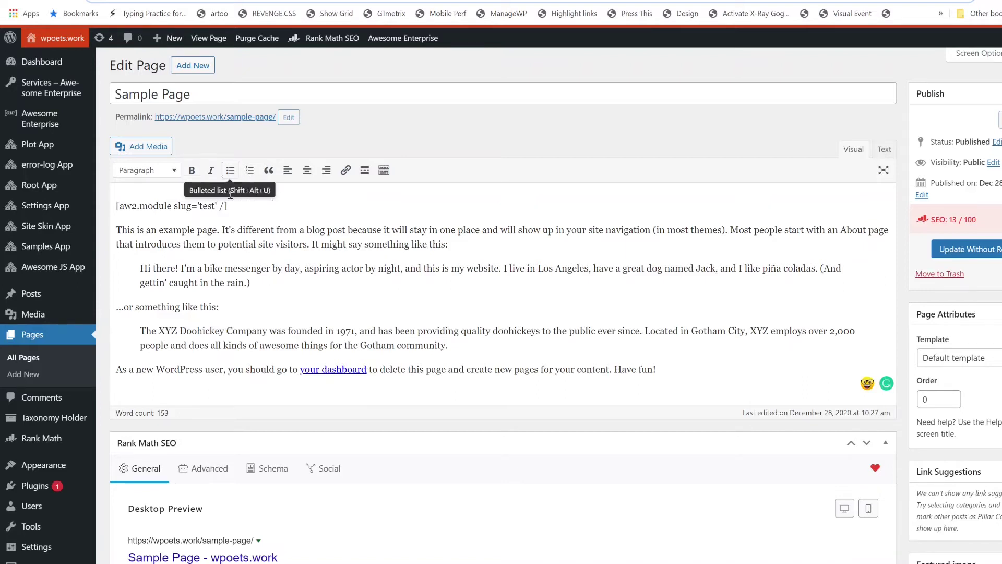
{"action": "left_click", "coordinate": [997, 255]}
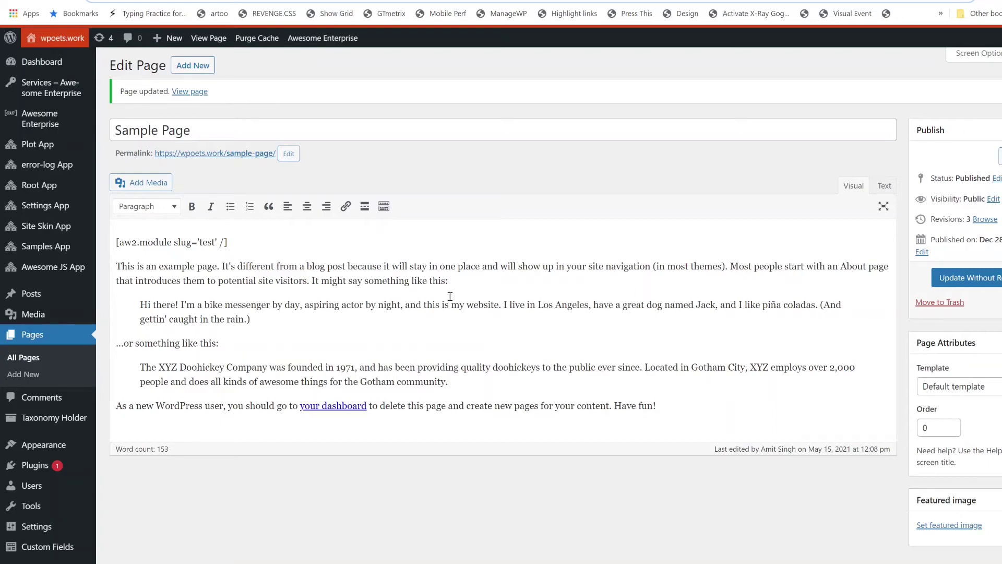
{"action": "left_click", "coordinate": [242, 156]}
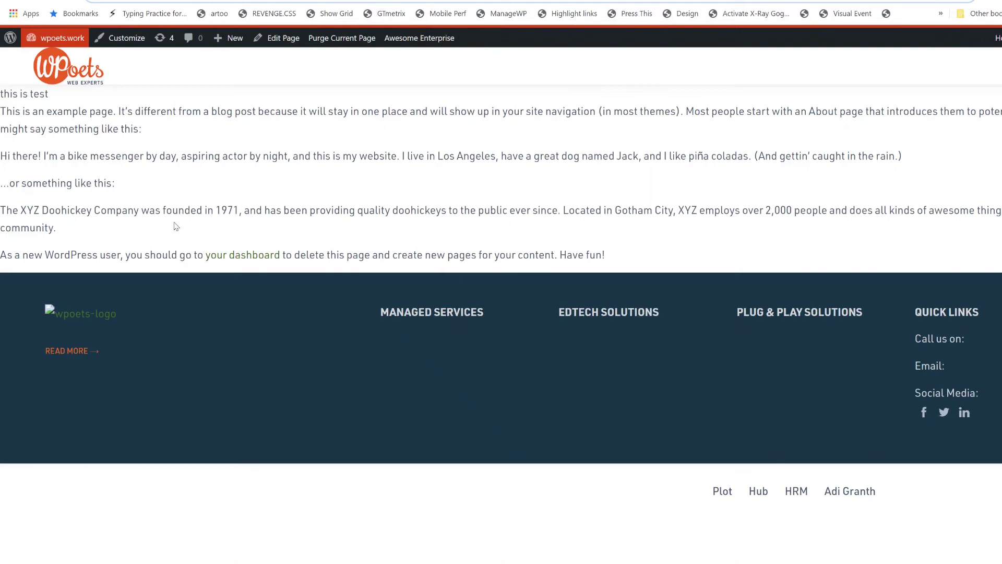
{"action": "left_click_drag", "start_coordinate": [4, 94], "coordinate": [67, 100]}
{"action": "left_click", "coordinate": [276, 37]}
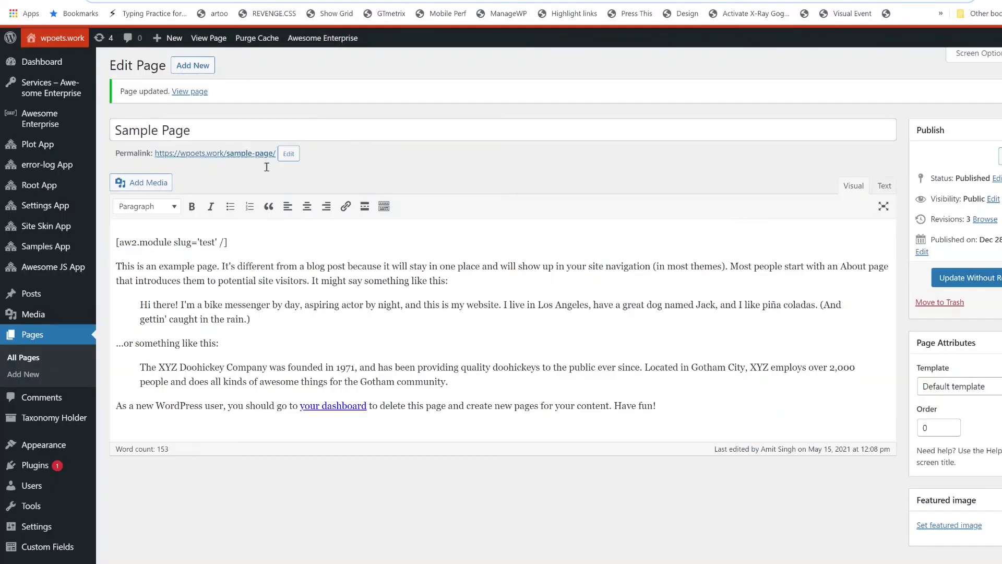
{"action": "left_click_drag", "start_coordinate": [238, 241], "coordinate": [102, 230]}
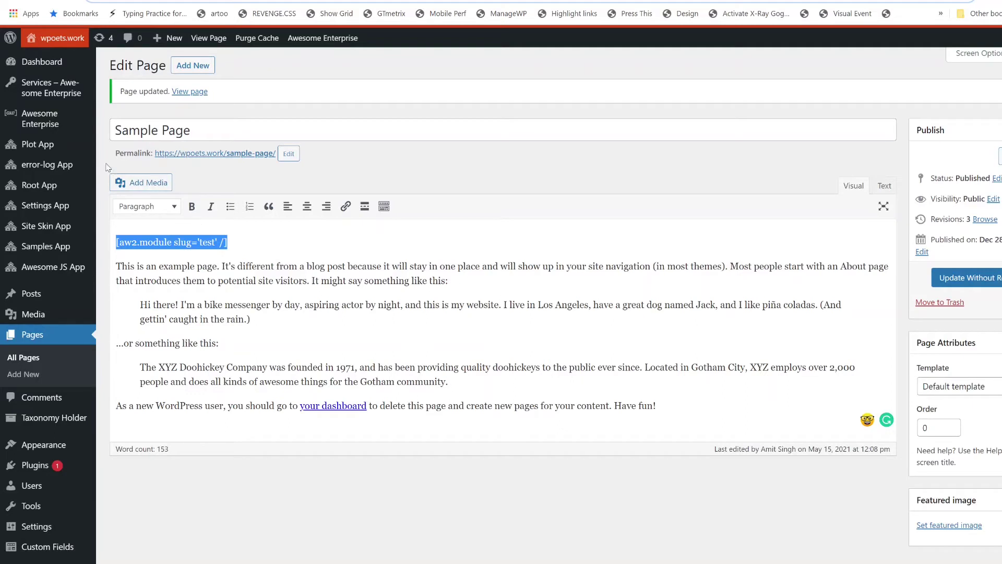
{"action": "mouse_move", "coordinate": [73, 266]}
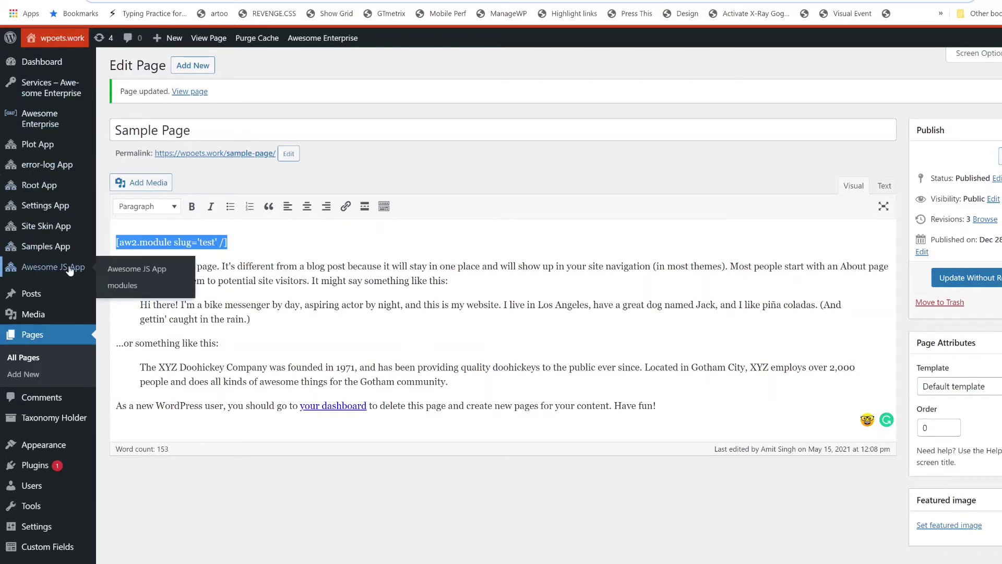
Open the all-js module and highlight its module-include lines and the spa.v2.min.js file name
{"action": "left_click", "coordinate": [122, 285]}
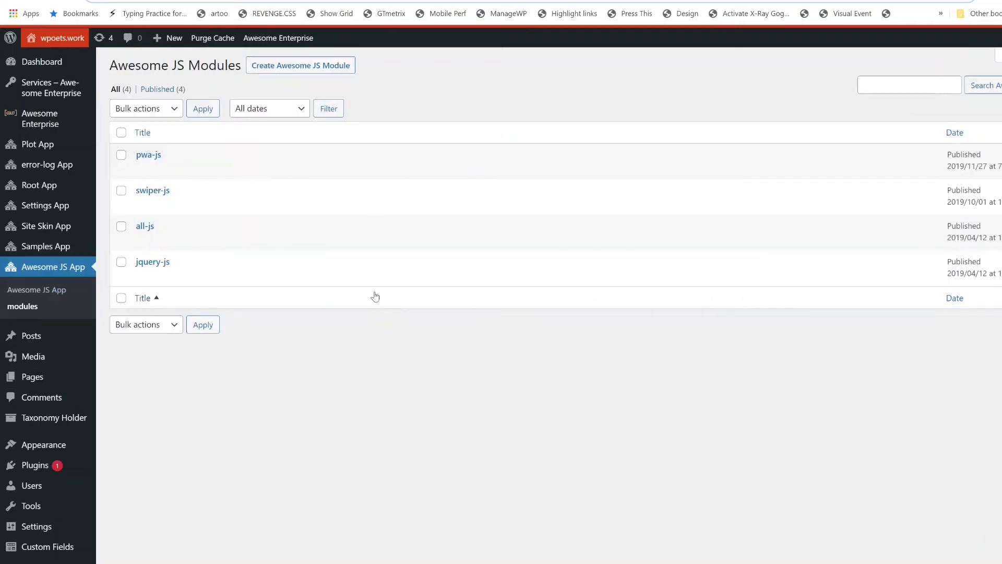
{"action": "left_click", "coordinate": [148, 226]}
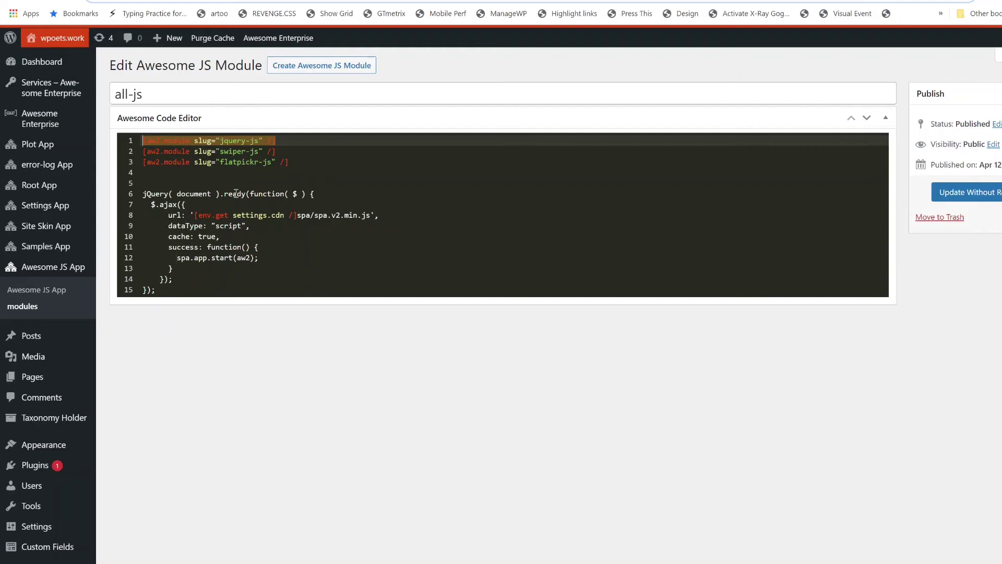
{"action": "left_click", "coordinate": [212, 173]}
{"action": "left_click_drag", "start_coordinate": [160, 140], "coordinate": [143, 183]}
{"action": "left_click", "coordinate": [255, 257]}
{"action": "left_click_drag", "start_coordinate": [315, 216], "coordinate": [360, 213]}
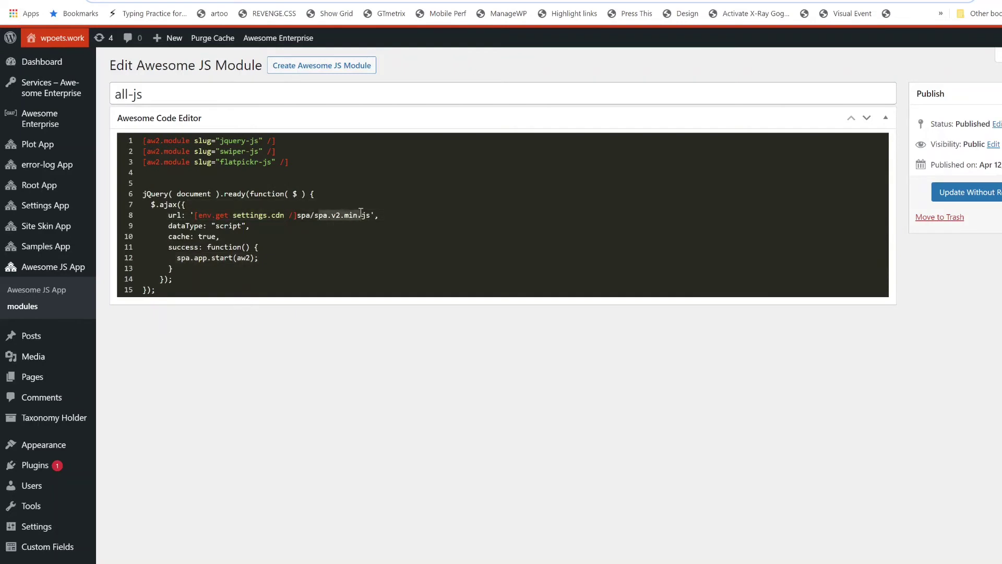
{"action": "left_click", "coordinate": [294, 250]}
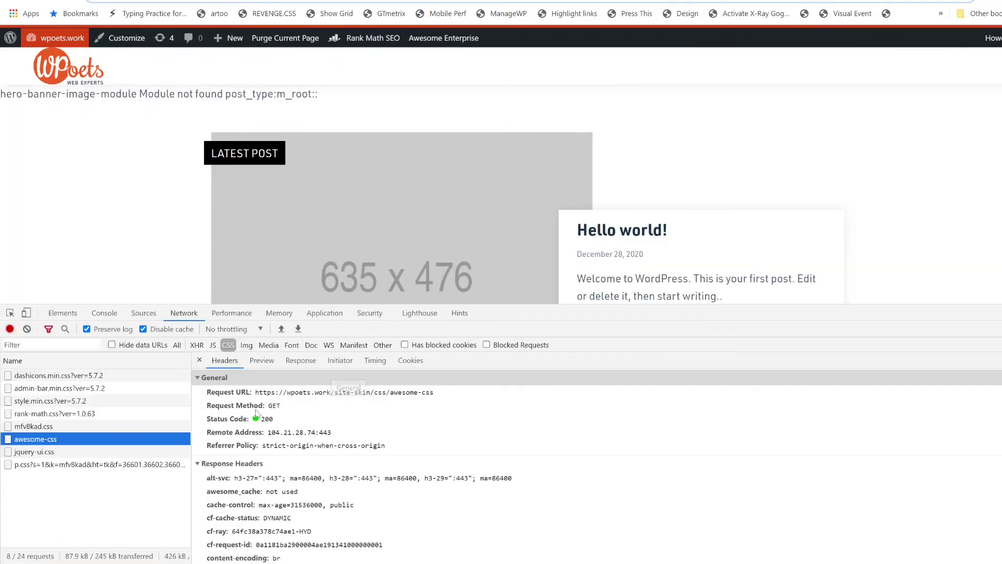
Filter the DevTools network list to JS, showing all-js loaded with status 200
{"action": "left_click", "coordinate": [212, 344]}
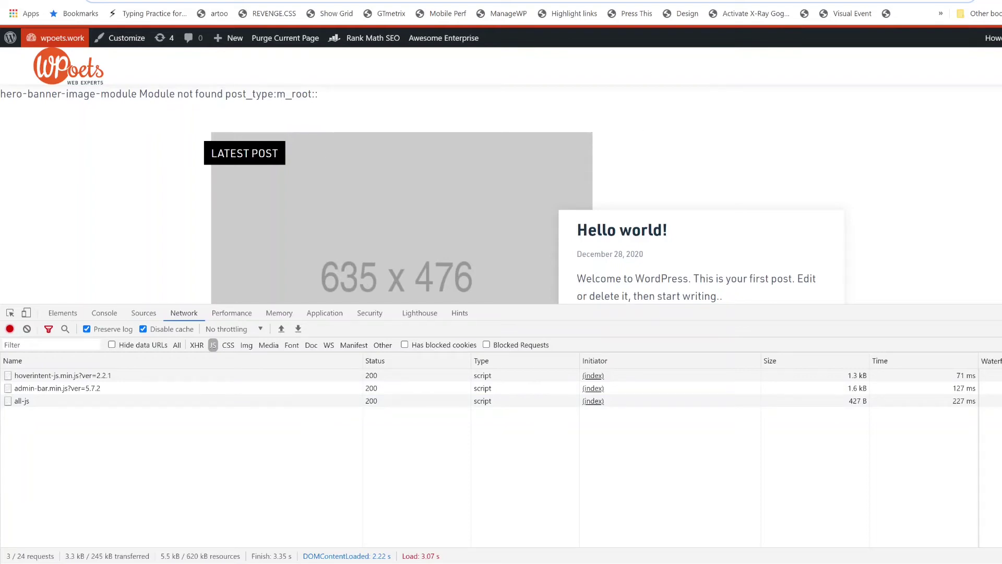
{"action": "key", "text": "ctrl+Tab"}
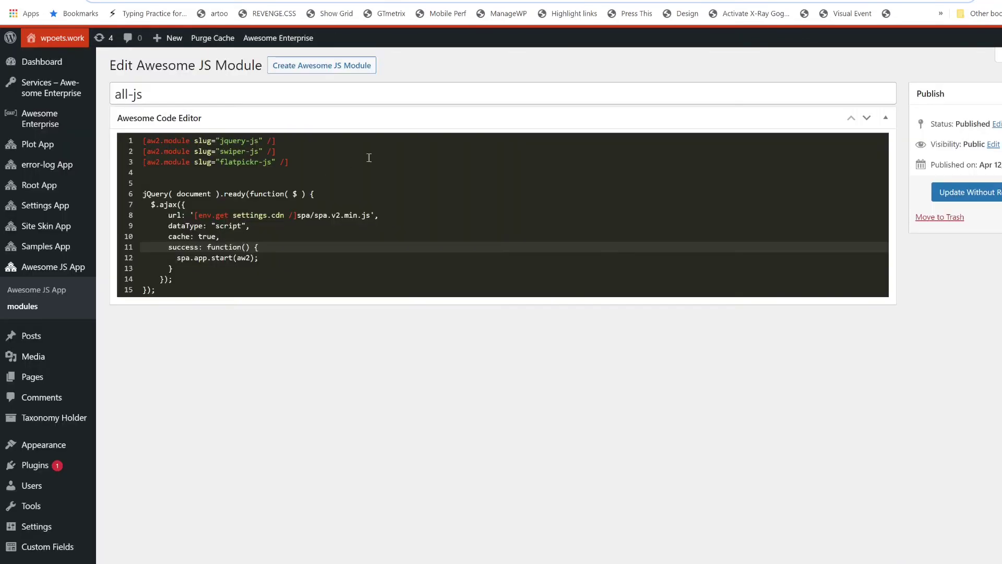
Open the 'scripts' entry from the Awesome Core list
{"action": "mouse_move", "coordinate": [49, 125]}
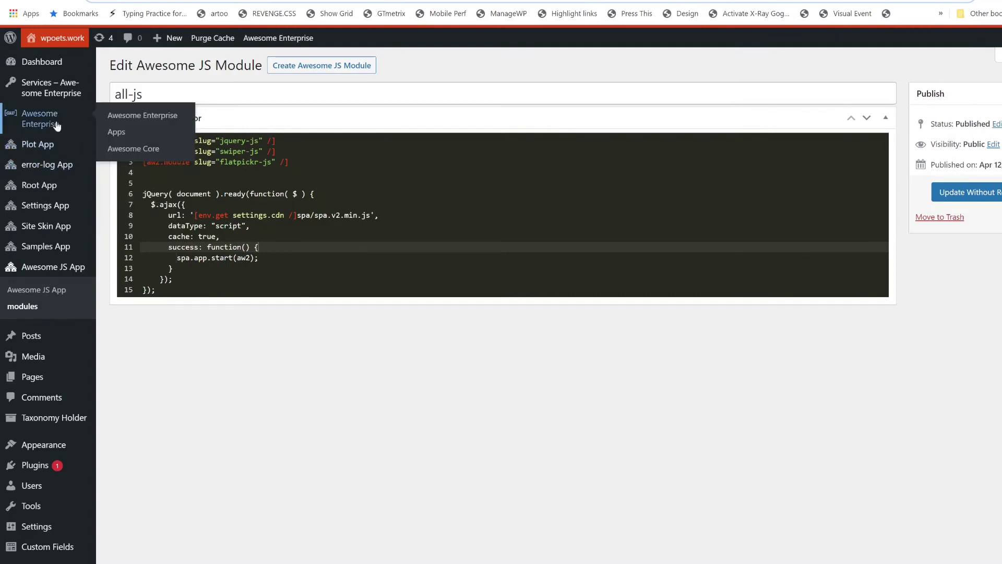
{"action": "left_click", "coordinate": [133, 149]}
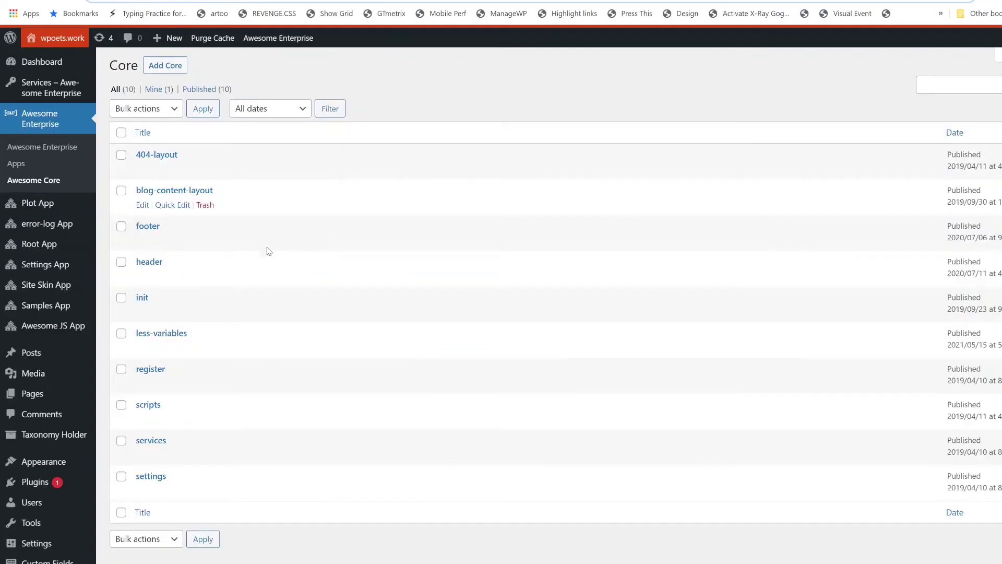
{"action": "scroll", "coordinate": [264, 250], "scroll_direction": "down", "scroll_amount": 2}
{"action": "left_click", "coordinate": [150, 340]}
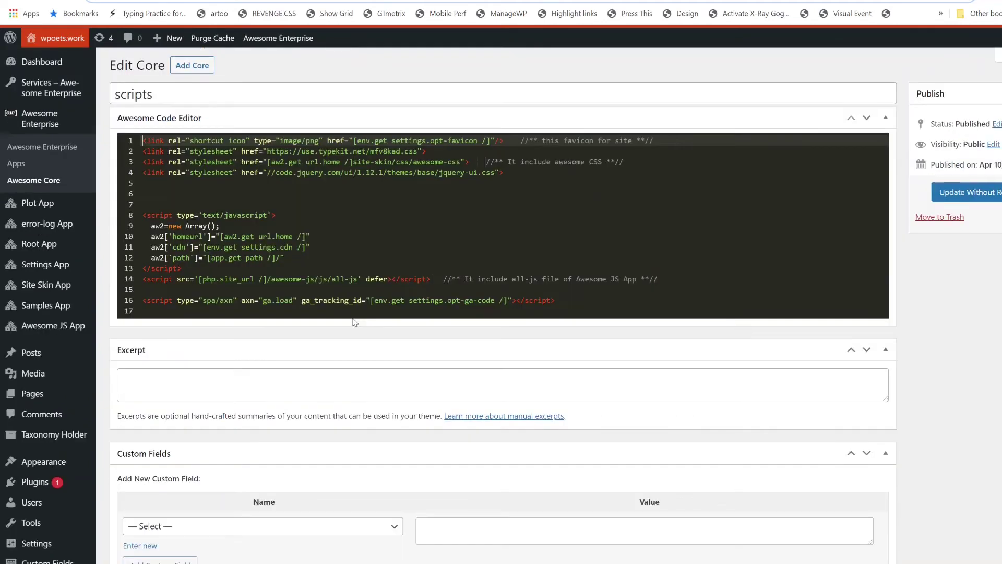
Highlight the stylesheet link lines and the inline script block through the all-js include
{"action": "left_click_drag", "start_coordinate": [555, 190], "coordinate": [136, 141]}
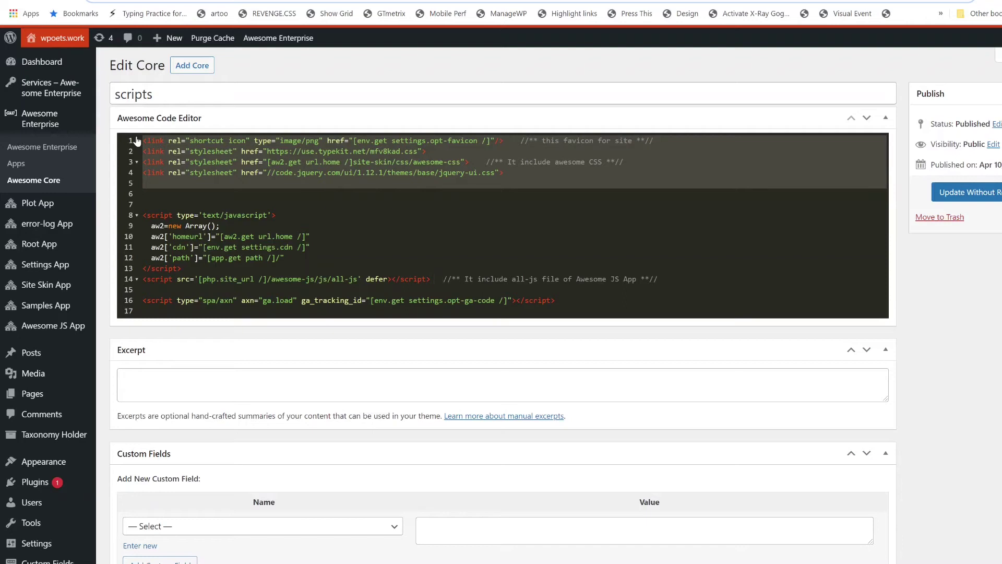
{"action": "left_click", "coordinate": [330, 208]}
{"action": "left_click_drag", "start_coordinate": [476, 162], "coordinate": [119, 162]}
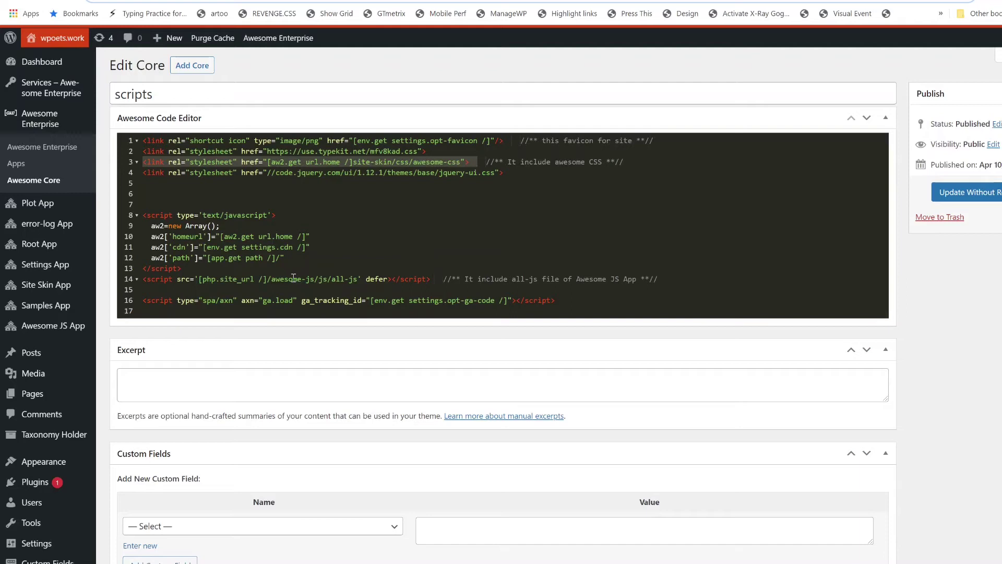
{"action": "left_click_drag", "start_coordinate": [439, 283], "coordinate": [134, 224]}
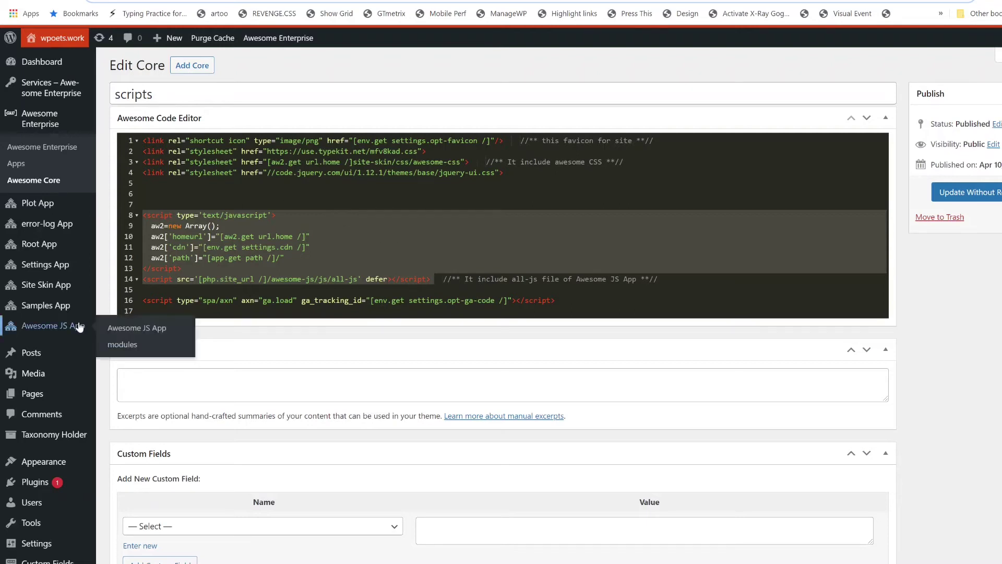
{"action": "left_click", "coordinate": [113, 321]}
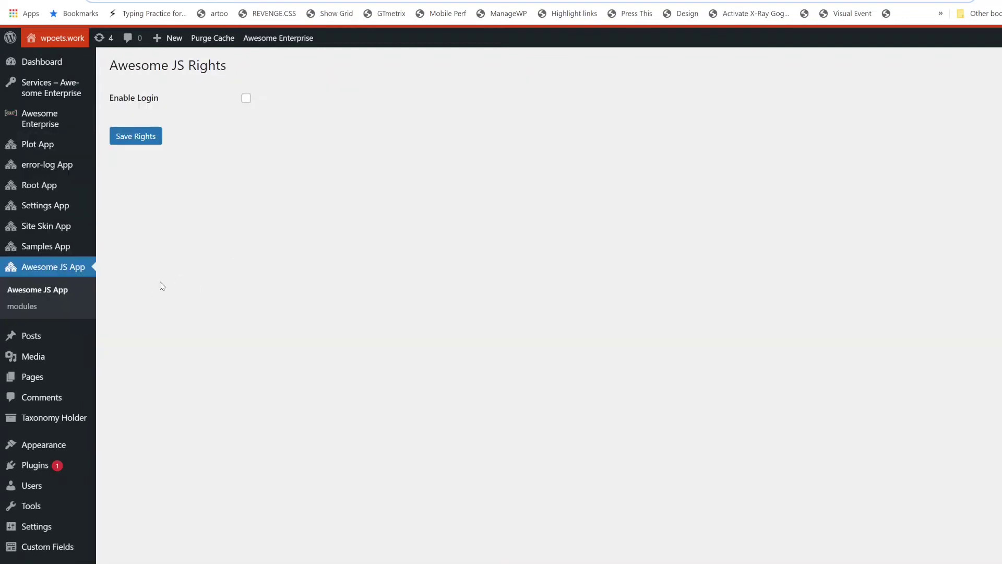
Review the swiper-js module's Swiper 3.4.2 library code
{"action": "left_click", "coordinate": [32, 308]}
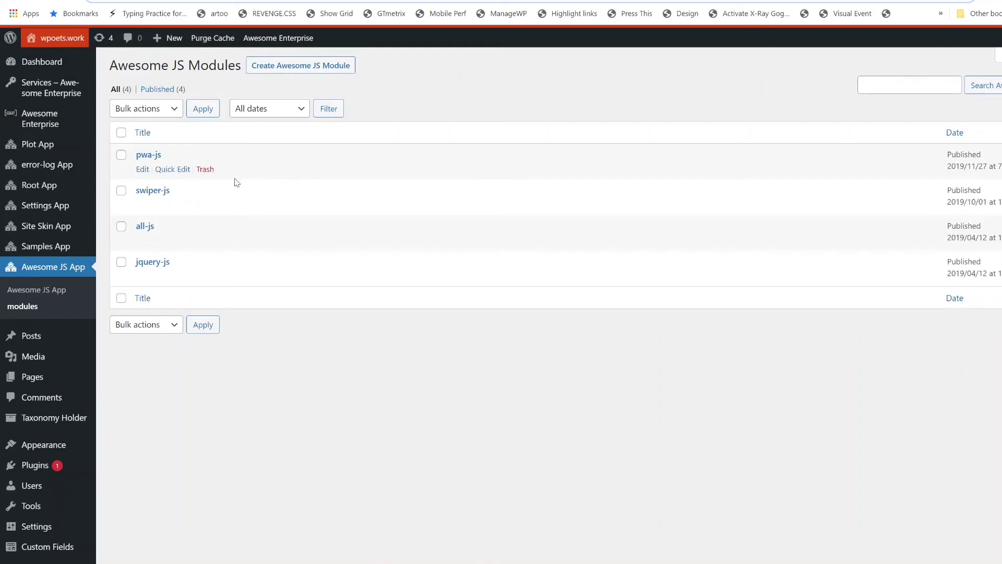
{"action": "left_click", "coordinate": [163, 190]}
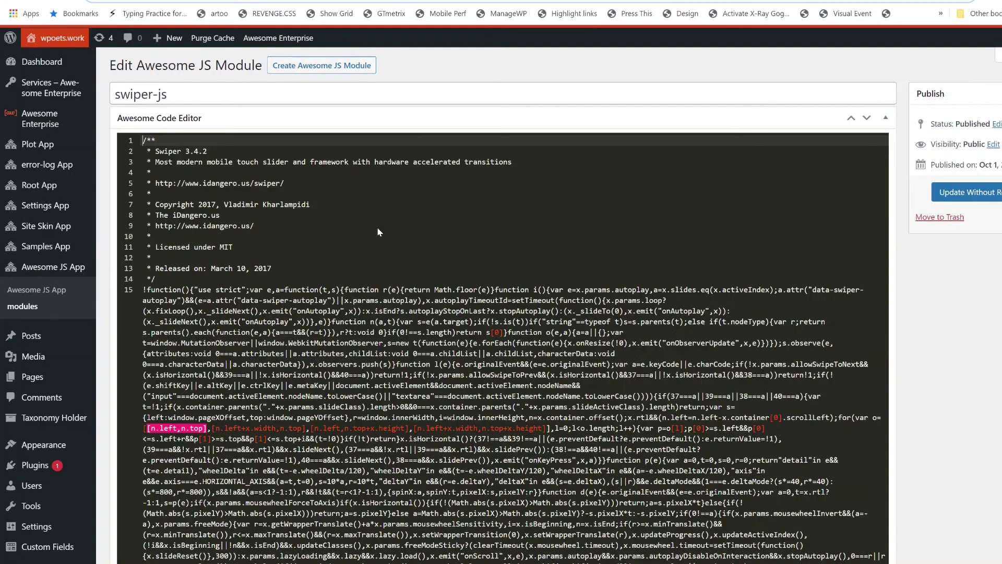
{"action": "scroll", "coordinate": [402, 236], "scroll_direction": "down", "scroll_amount": 10}
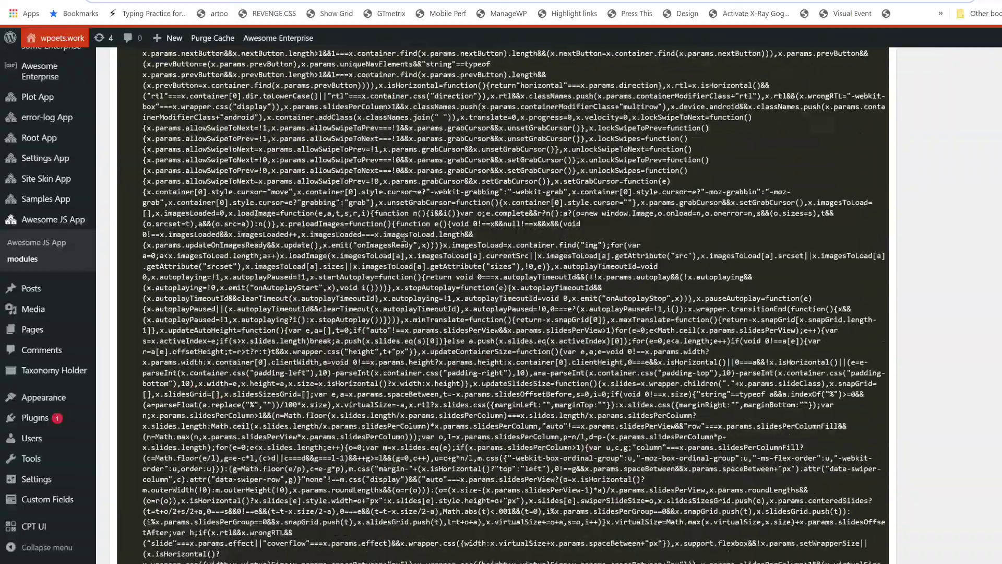
{"action": "scroll", "coordinate": [403, 237], "scroll_direction": "down", "scroll_amount": 10}
{"action": "scroll", "coordinate": [404, 237], "scroll_direction": "up", "scroll_amount": 10}
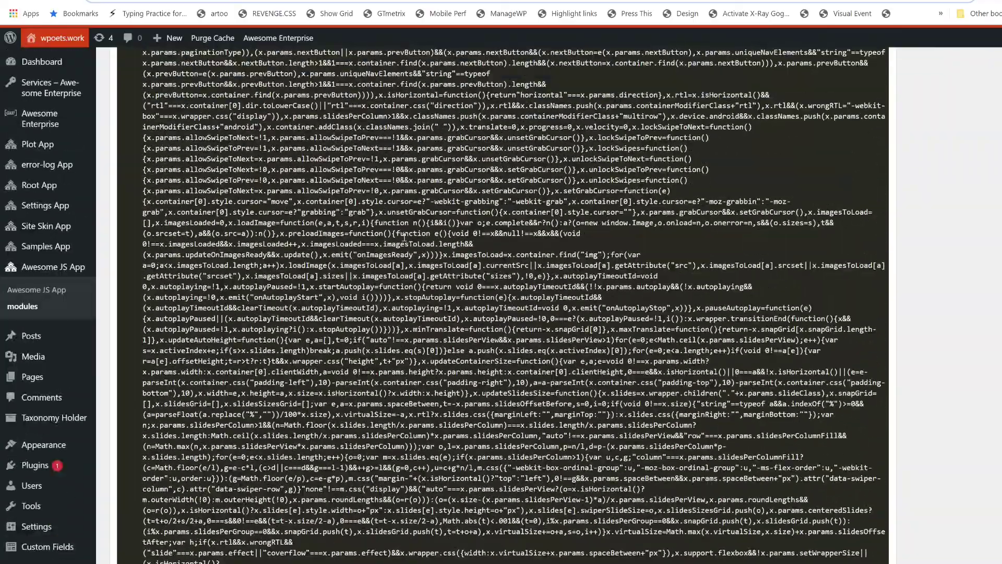
{"action": "scroll", "coordinate": [404, 237], "scroll_direction": "up", "scroll_amount": 5}
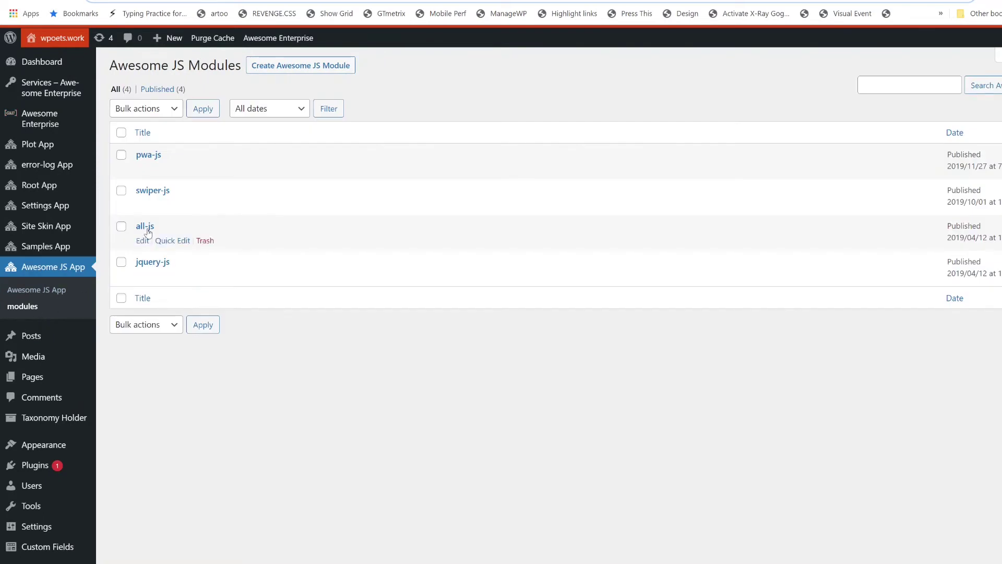
Reopen the all-js module from the Awesome JS modules list
{"action": "left_click", "coordinate": [145, 225]}
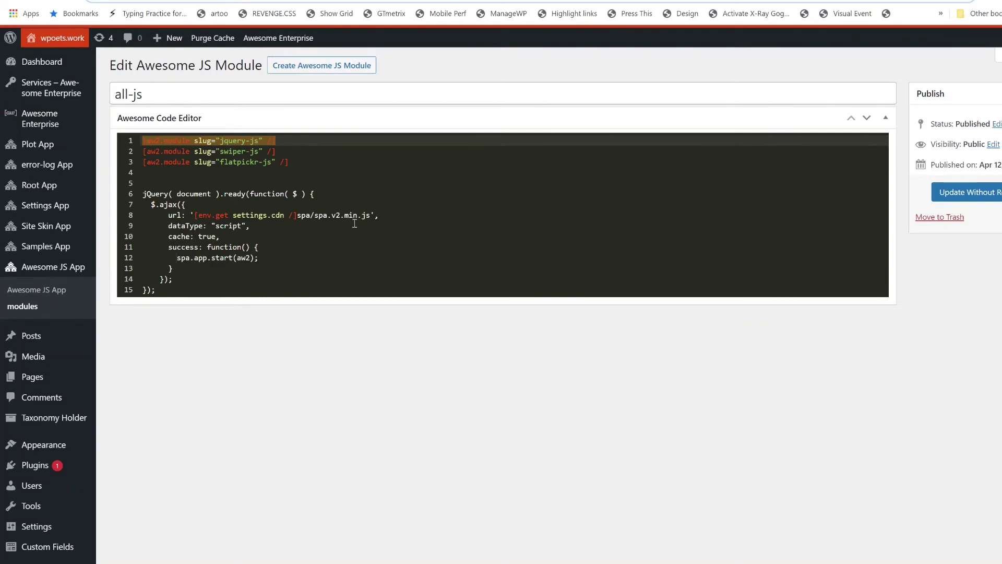
{"action": "key", "text": "ctrl+Tab"}
{"action": "mouse_move", "coordinate": [53, 98]}
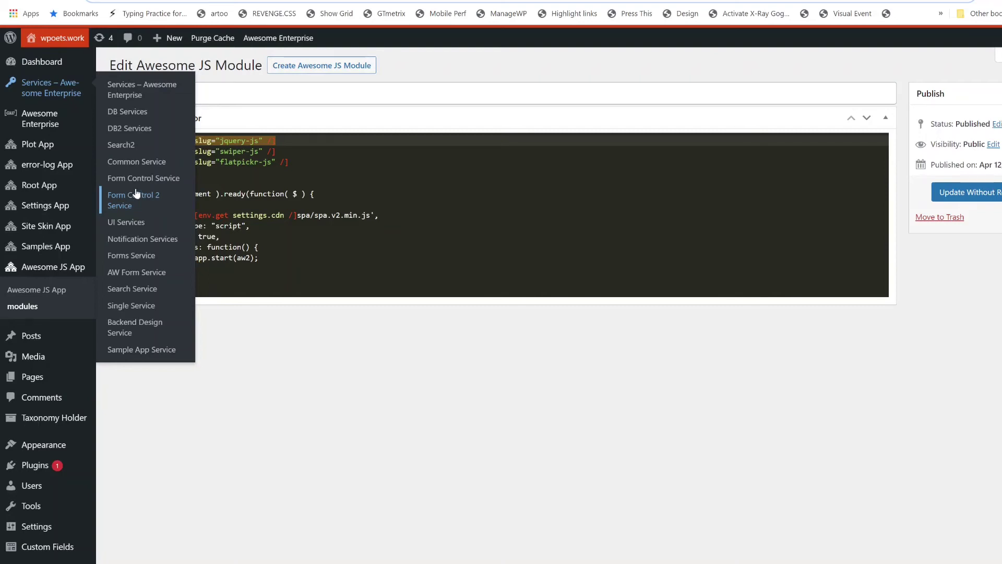
Browse the DB Services meta code, then the Form Control, Backend Design and Notification Services lists
{"action": "left_click", "coordinate": [134, 119]}
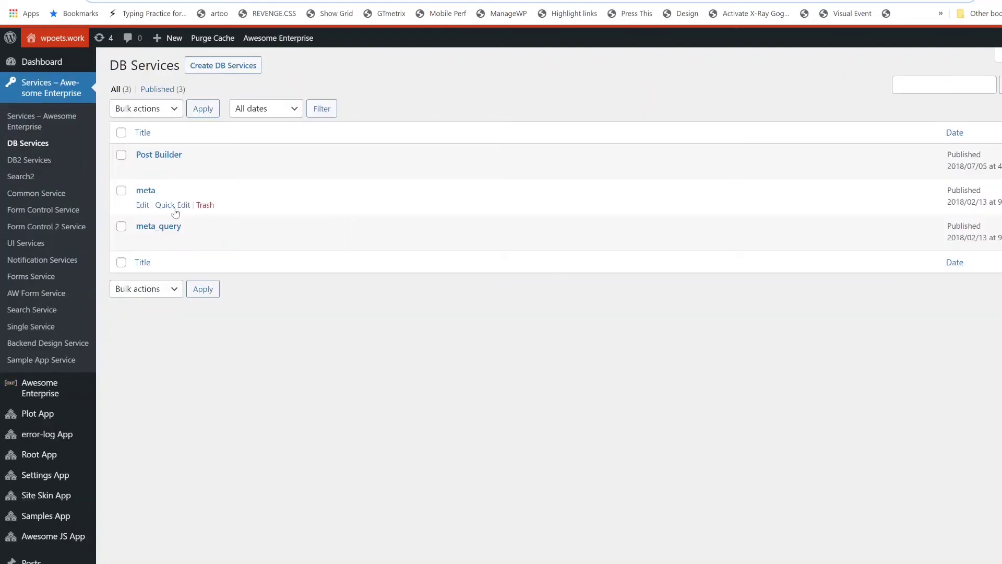
{"action": "left_click", "coordinate": [149, 192]}
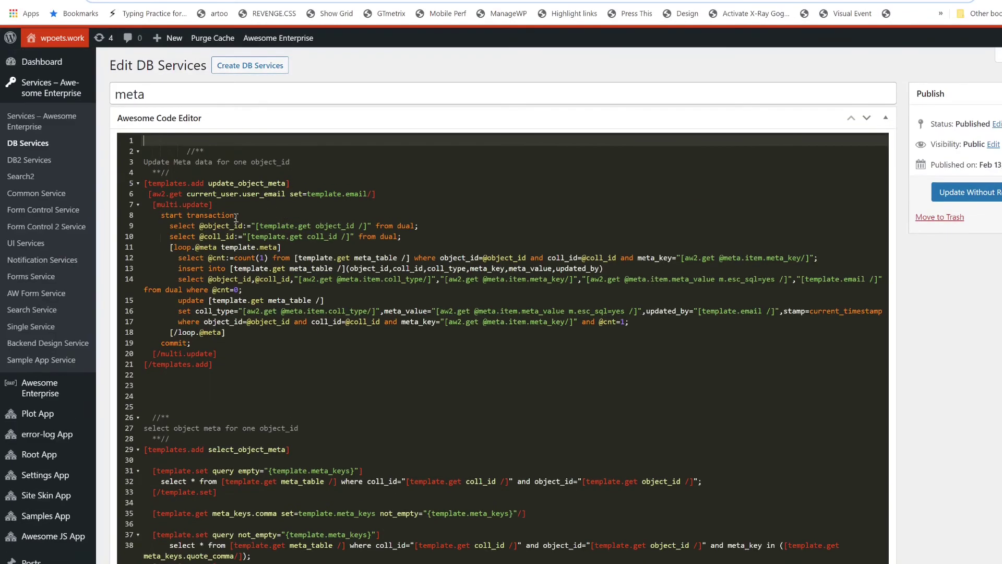
{"action": "left_click", "coordinate": [20, 212]}
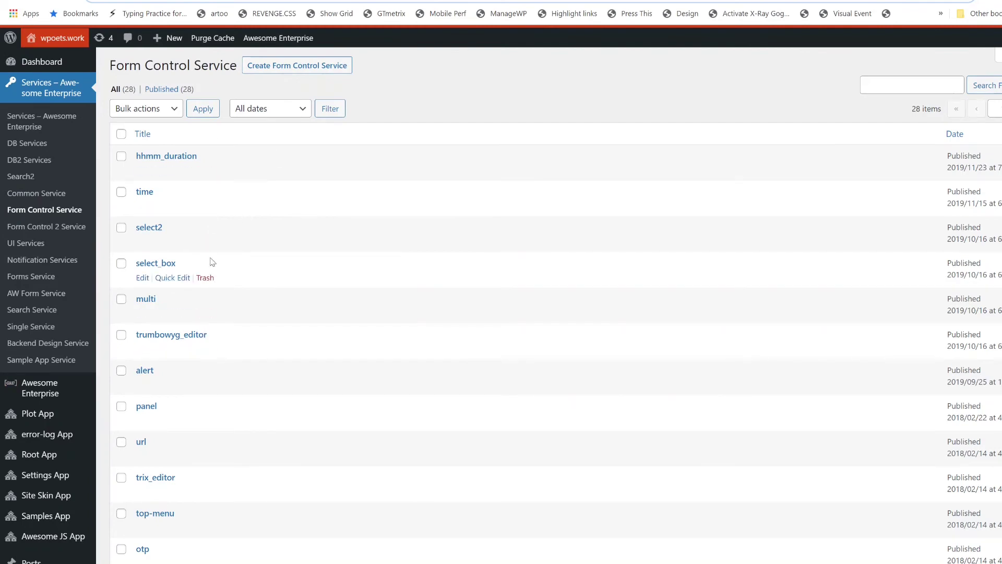
{"action": "scroll", "coordinate": [212, 261], "scroll_direction": "down", "scroll_amount": 1}
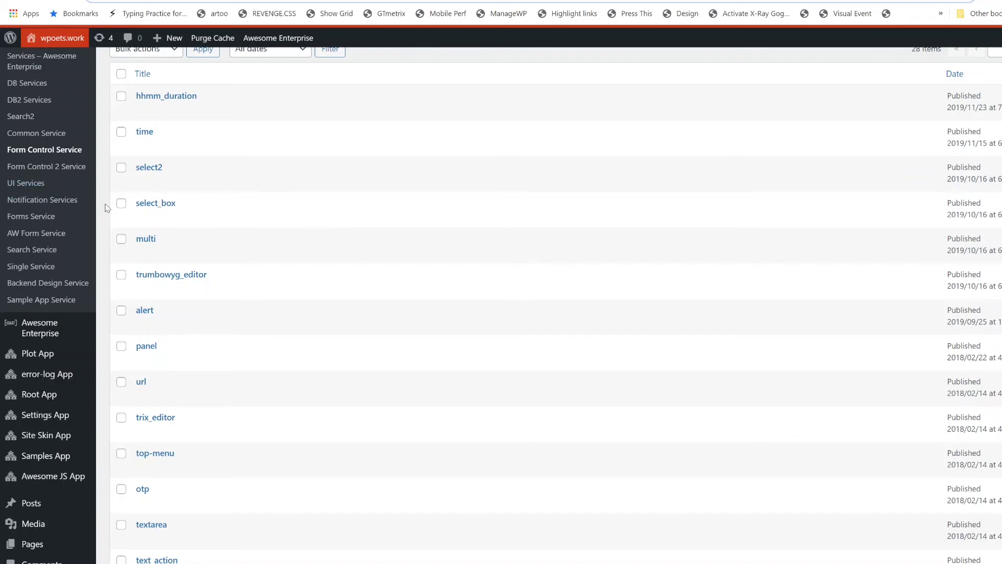
{"action": "left_click", "coordinate": [73, 283]}
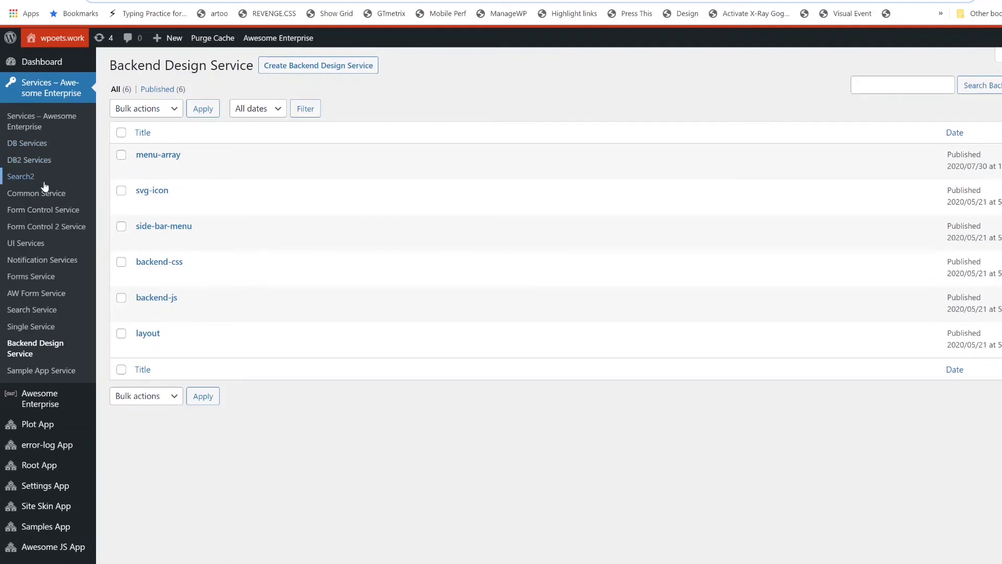
{"action": "left_click", "coordinate": [63, 260]}
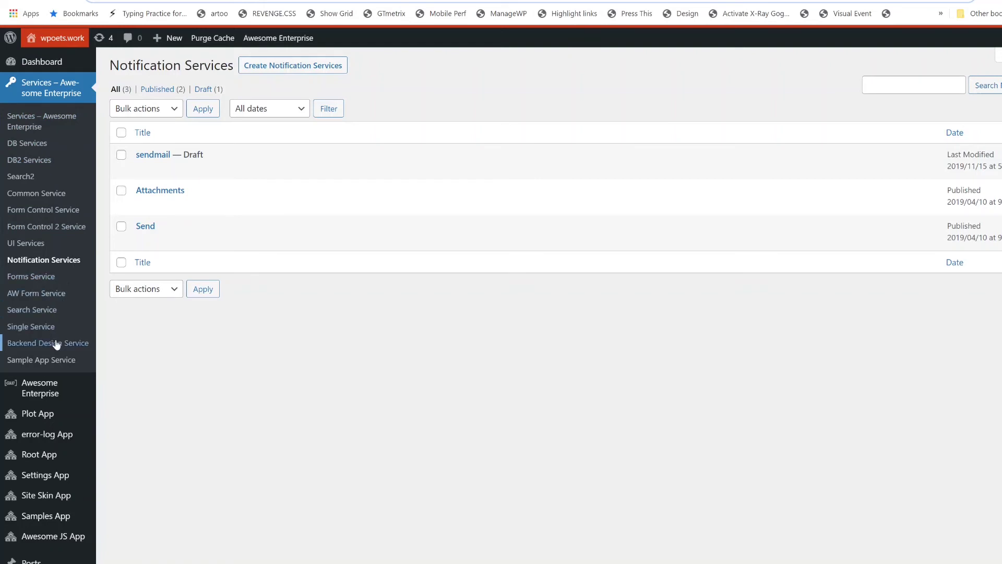
{"action": "key", "text": "ctrl+Tab"}
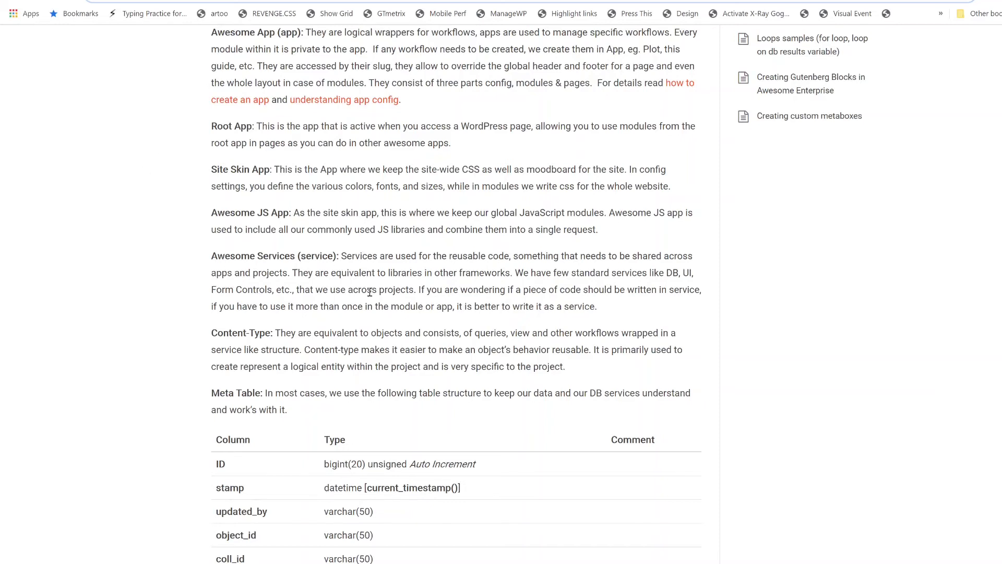
Scroll to the documentation's Meta Table section and highlight its rows from ID to meta_value
{"action": "scroll", "coordinate": [369, 291], "scroll_direction": "down", "scroll_amount": 3}
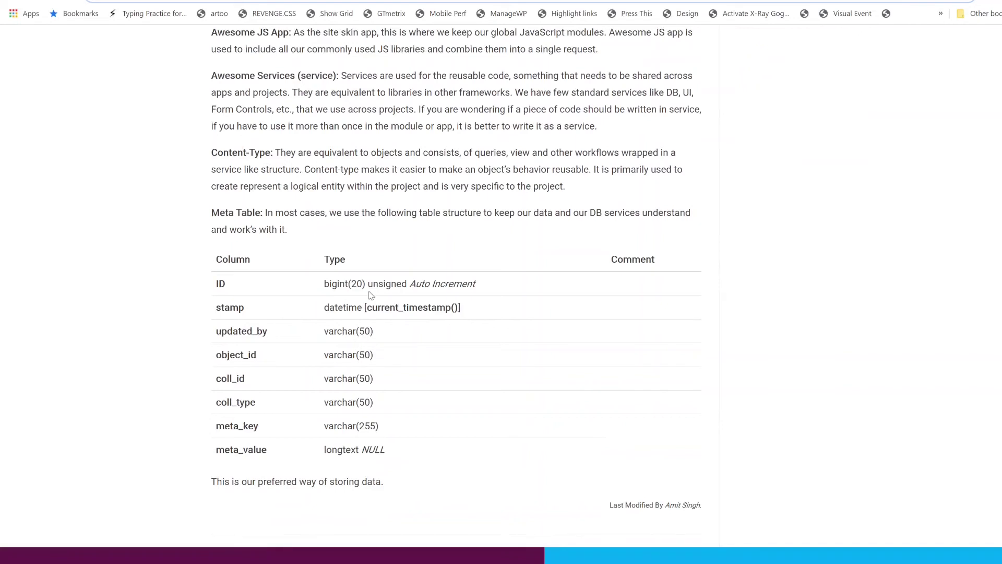
{"action": "left_click_drag", "start_coordinate": [207, 264], "coordinate": [522, 448]}
{"action": "left_click", "coordinate": [513, 405]}
Inspect the lead_meta table structure in Adminer, highlighting its ID through meta_value columns
{"action": "key", "text": "ctrl+Tab"}
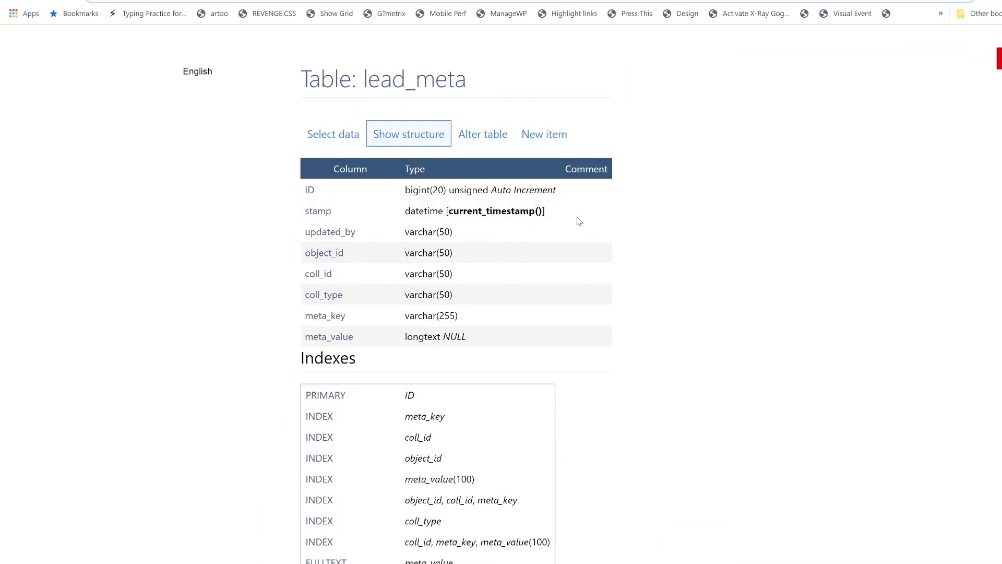
{"action": "left_click_drag", "start_coordinate": [305, 190], "coordinate": [319, 189]}
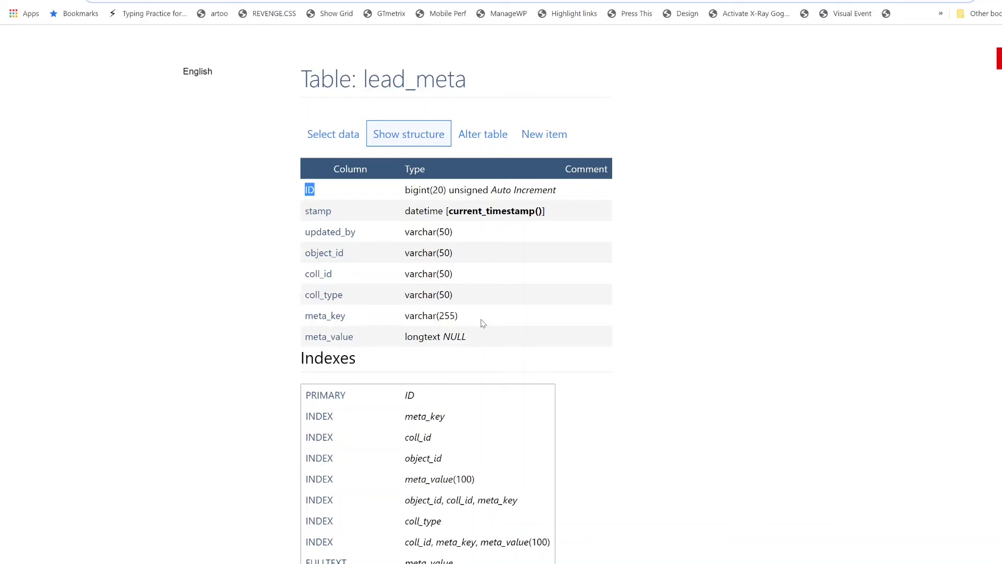
{"action": "scroll", "coordinate": [481, 320], "scroll_direction": "down", "scroll_amount": 3}
{"action": "scroll", "coordinate": [481, 320], "scroll_direction": "up", "scroll_amount": 3}
{"action": "left_click_drag", "start_coordinate": [475, 88], "coordinate": [365, 83]}
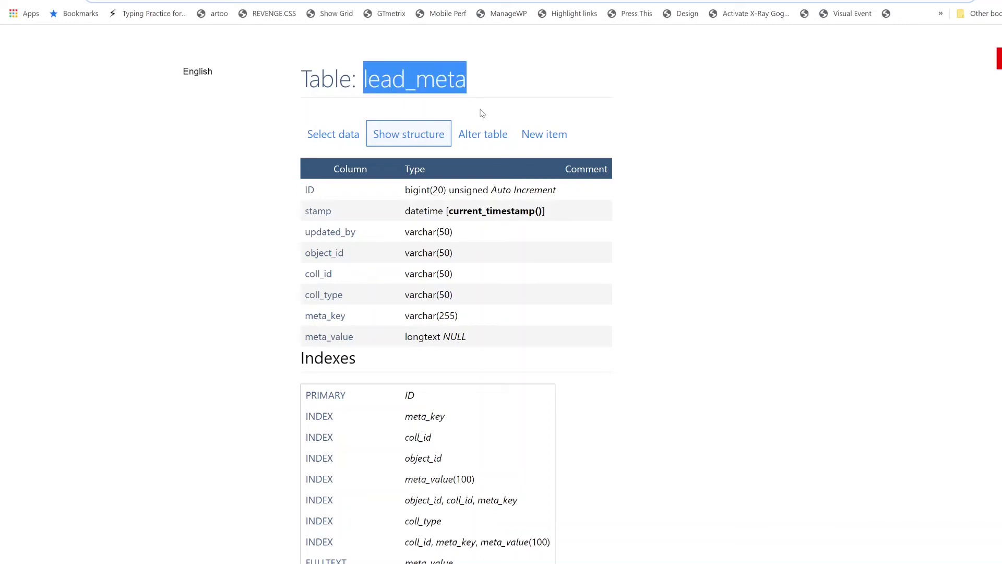
{"action": "left_click", "coordinate": [488, 90]}
{"action": "left_click_drag", "start_coordinate": [328, 183], "coordinate": [573, 338]}
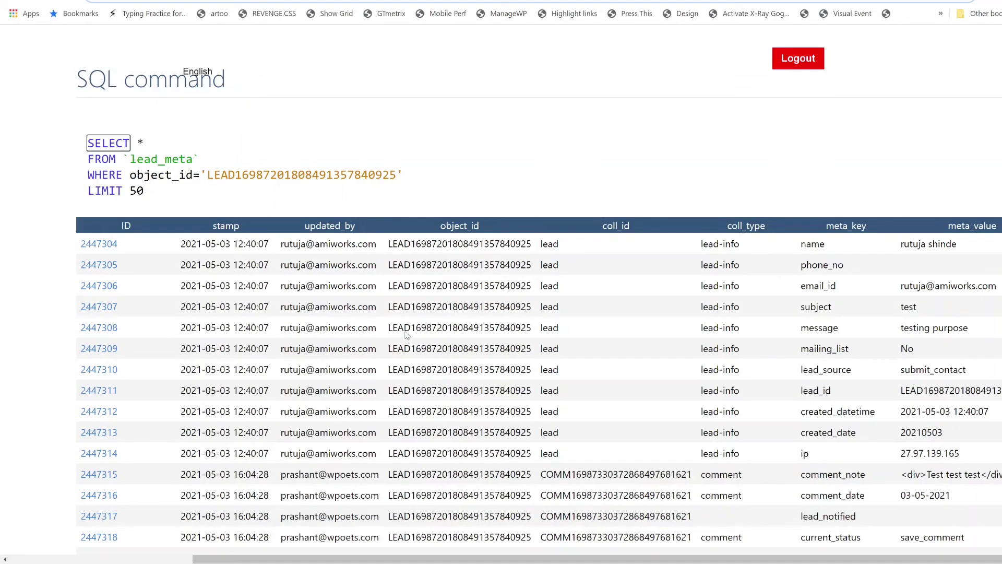
Highlight the lead_meta result rows, including comment rows 2447315–2447318, then clear the selection
{"action": "left_click_drag", "start_coordinate": [670, 263], "coordinate": [676, 393]}
{"action": "left_click", "coordinate": [661, 362]}
{"action": "scroll", "coordinate": [667, 359], "scroll_direction": "down", "scroll_amount": 2}
{"action": "left_click_drag", "start_coordinate": [667, 359], "coordinate": [739, 437]}
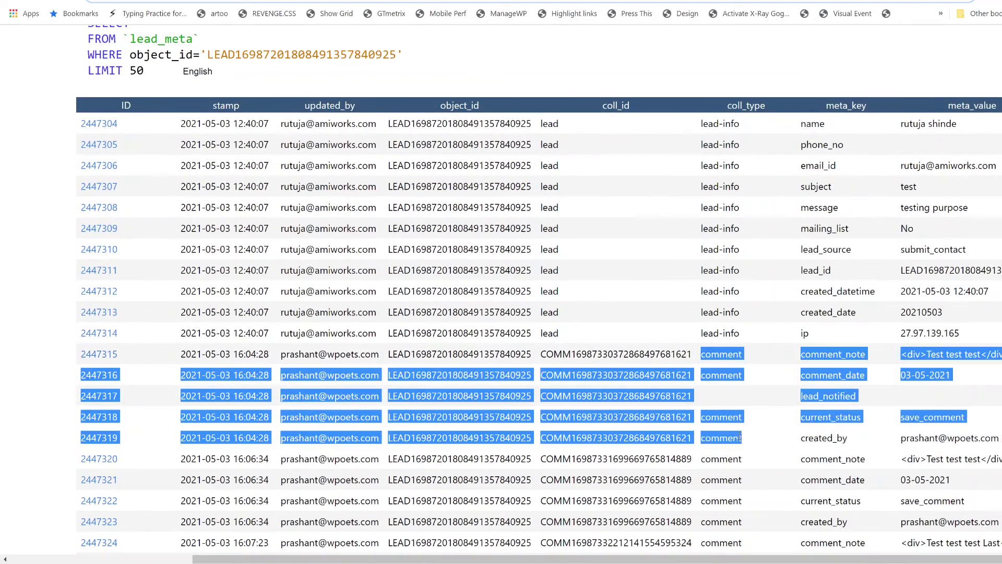
{"action": "left_click", "coordinate": [751, 388]}
Scroll back through the query results and return to the documentation's Meta Table section
{"action": "scroll", "coordinate": [750, 385], "scroll_direction": "down", "scroll_amount": 2}
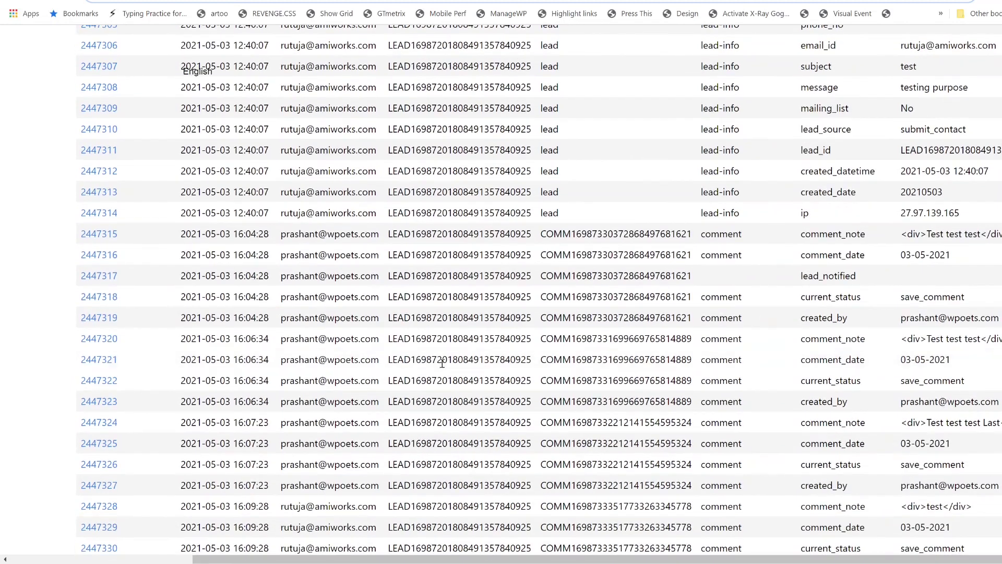
{"action": "scroll", "coordinate": [592, 335], "scroll_direction": "up", "scroll_amount": 3}
{"action": "scroll", "coordinate": [592, 336], "scroll_direction": "down", "scroll_amount": 18}
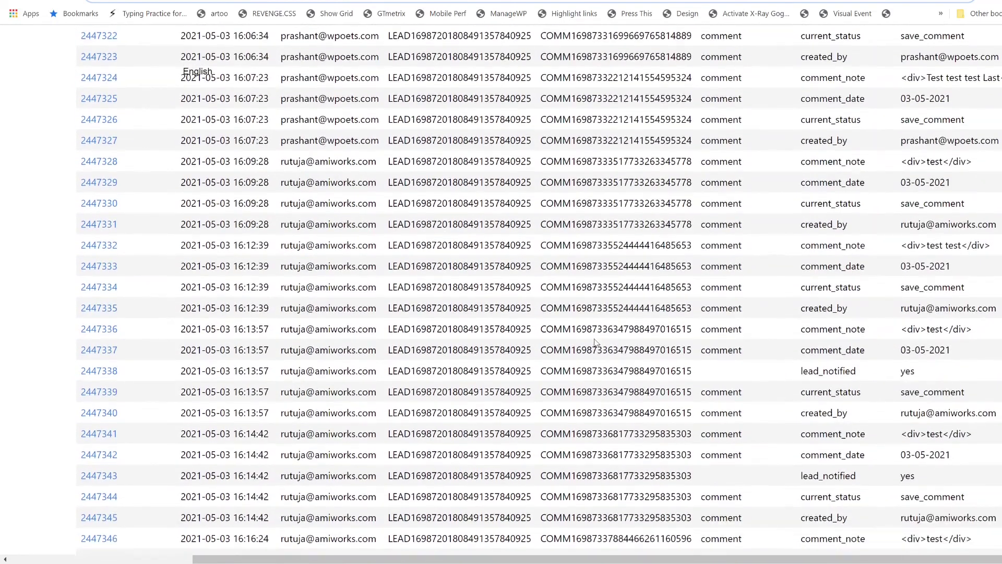
{"action": "scroll", "coordinate": [597, 342], "scroll_direction": "up", "scroll_amount": 15}
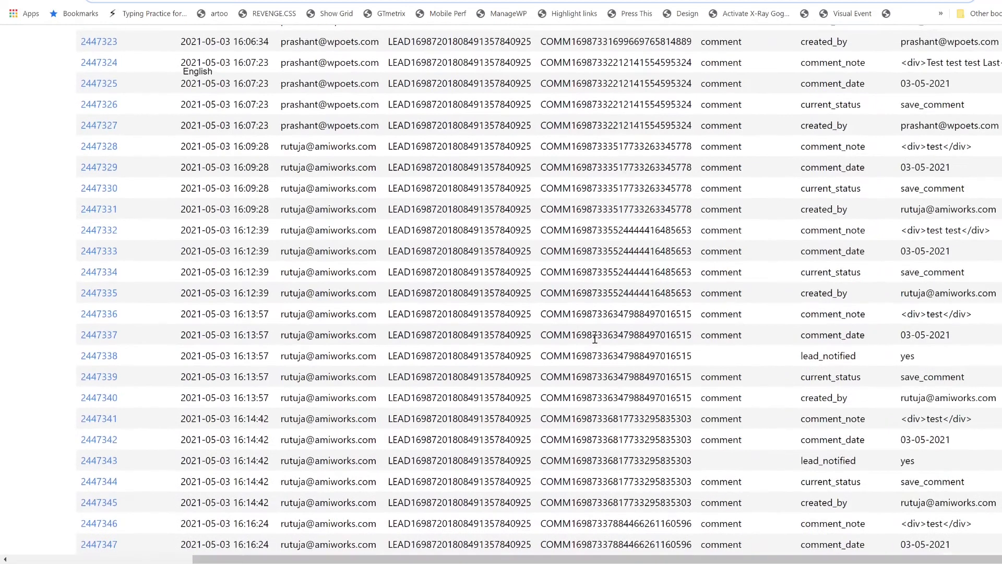
{"action": "scroll", "coordinate": [595, 339], "scroll_direction": "up", "scroll_amount": 2}
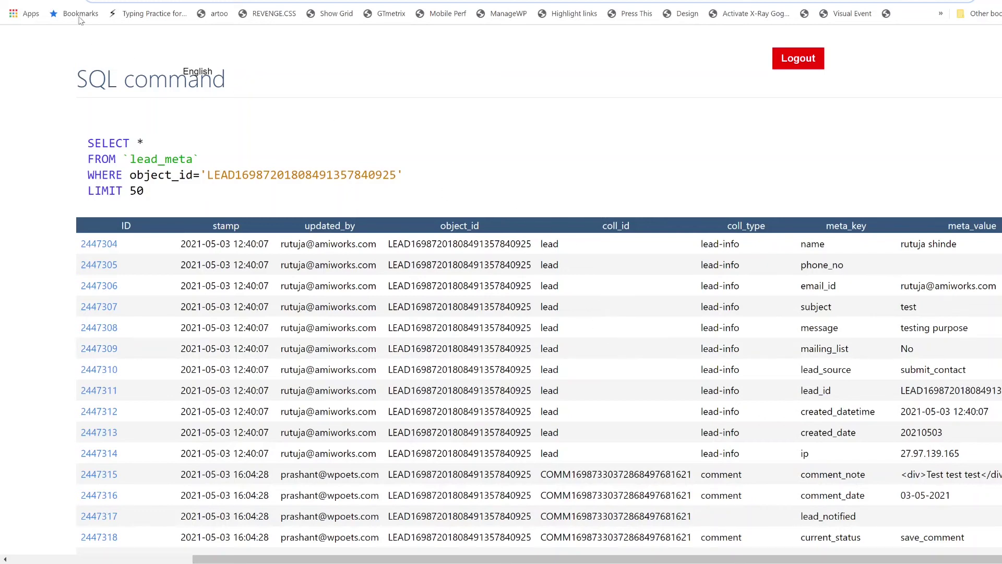
{"action": "key", "text": "ctrl+Tab"}
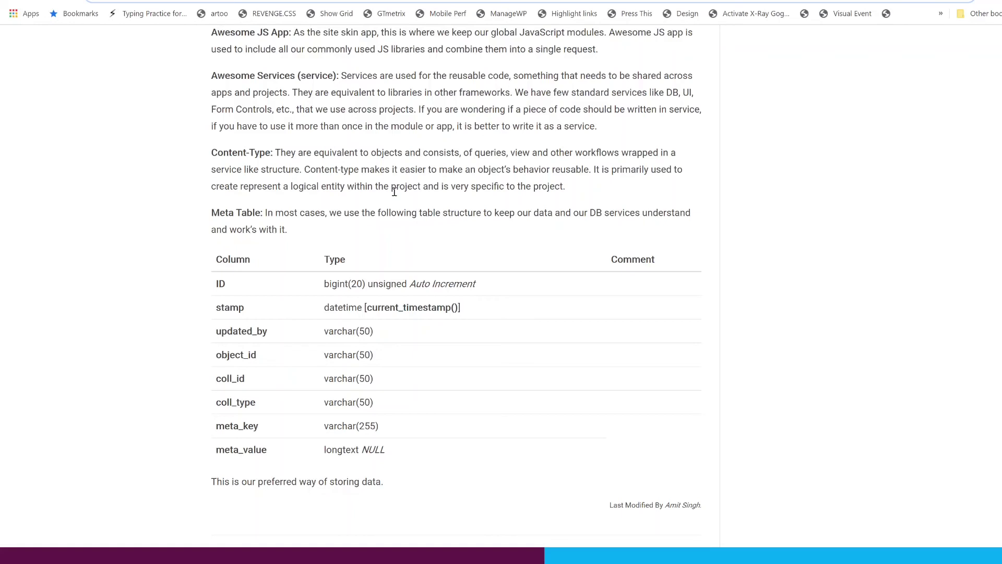
Show the Awesome Enterprise overview with Redis Global DB 8, Session DB 9, services and apps
{"action": "scroll", "coordinate": [394, 191], "scroll_direction": "up", "scroll_amount": 7}
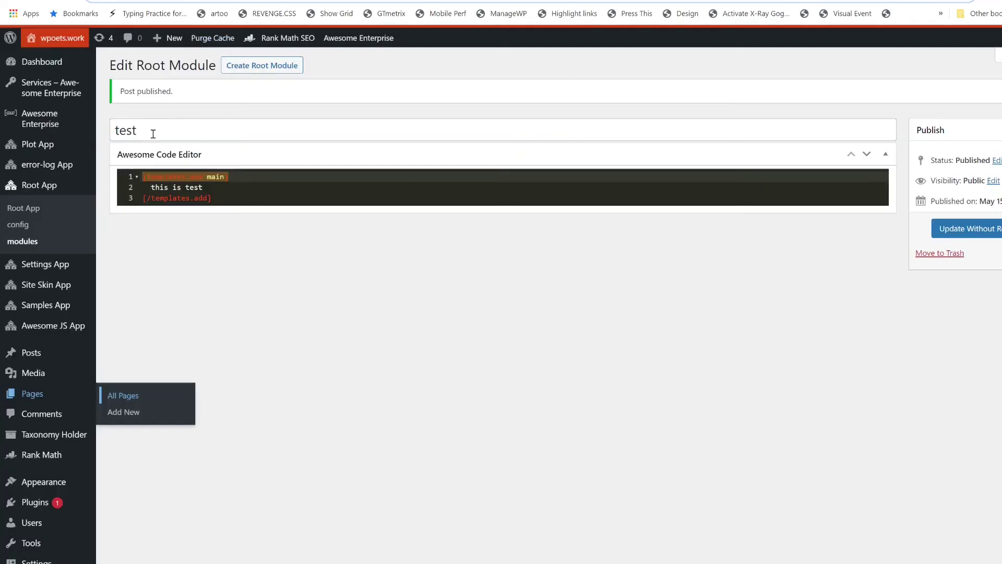
{"action": "left_click", "coordinate": [37, 117]}
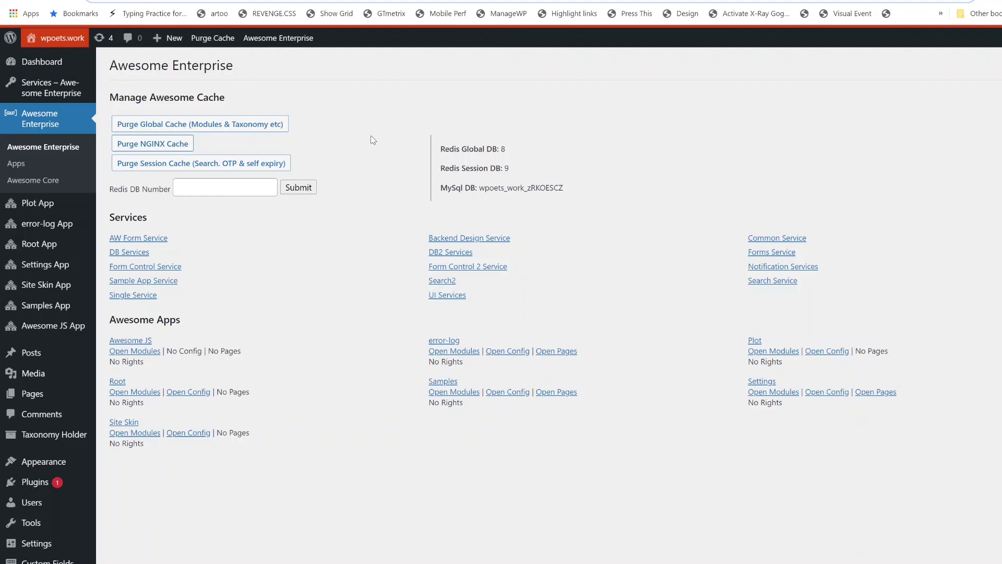
Open the moodboard module for editing from the Samples App modules list
{"action": "mouse_move", "coordinate": [86, 308]}
{"action": "left_click", "coordinate": [122, 340]}
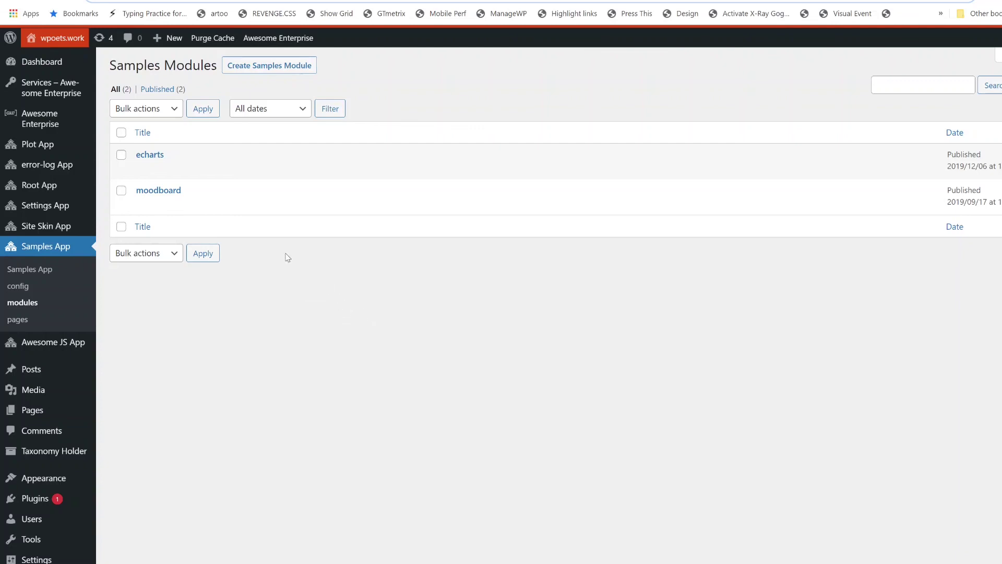
{"action": "left_click", "coordinate": [177, 191]}
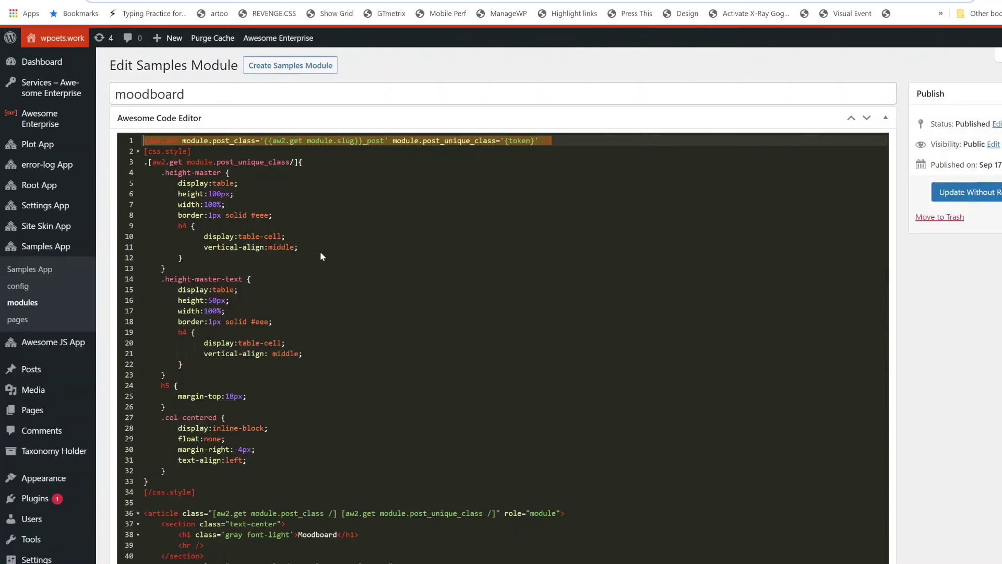
Review the moodboard css.style rules and article markup, then view the rendered Moodboard page
{"action": "scroll", "coordinate": [321, 251], "scroll_direction": "down", "scroll_amount": 7}
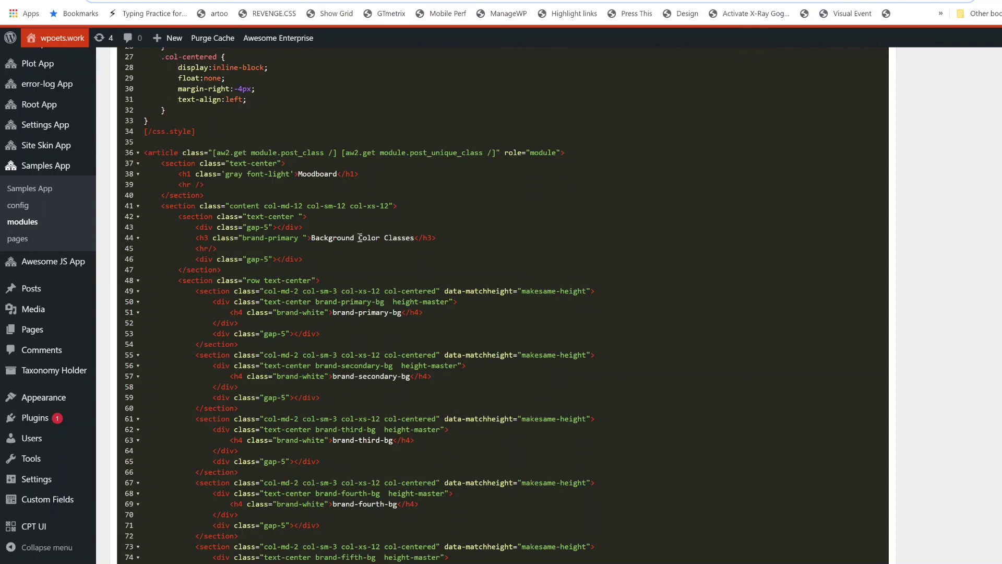
{"action": "scroll", "coordinate": [359, 238], "scroll_direction": "down", "scroll_amount": 3}
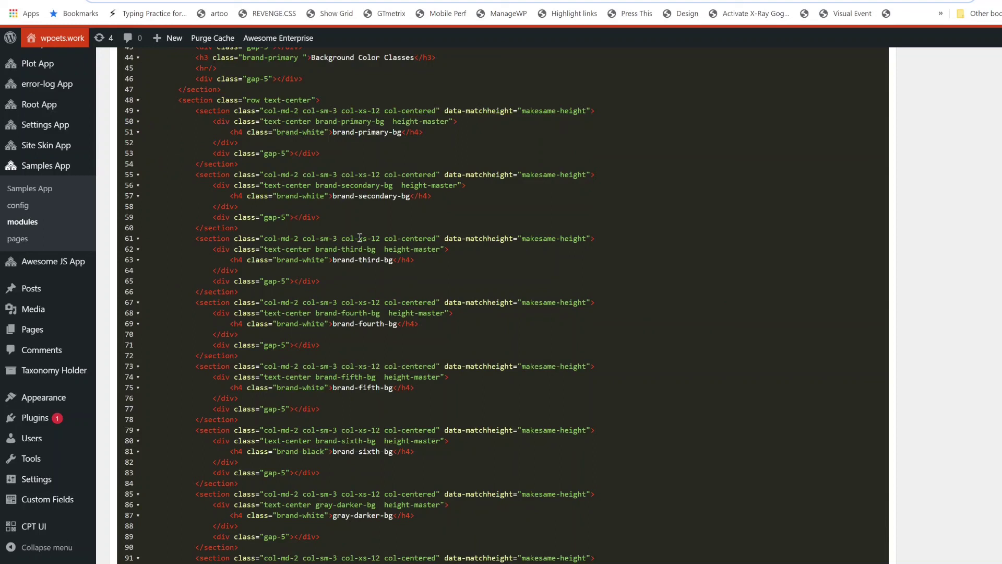
{"action": "scroll", "coordinate": [341, 245], "scroll_direction": "up", "scroll_amount": 7}
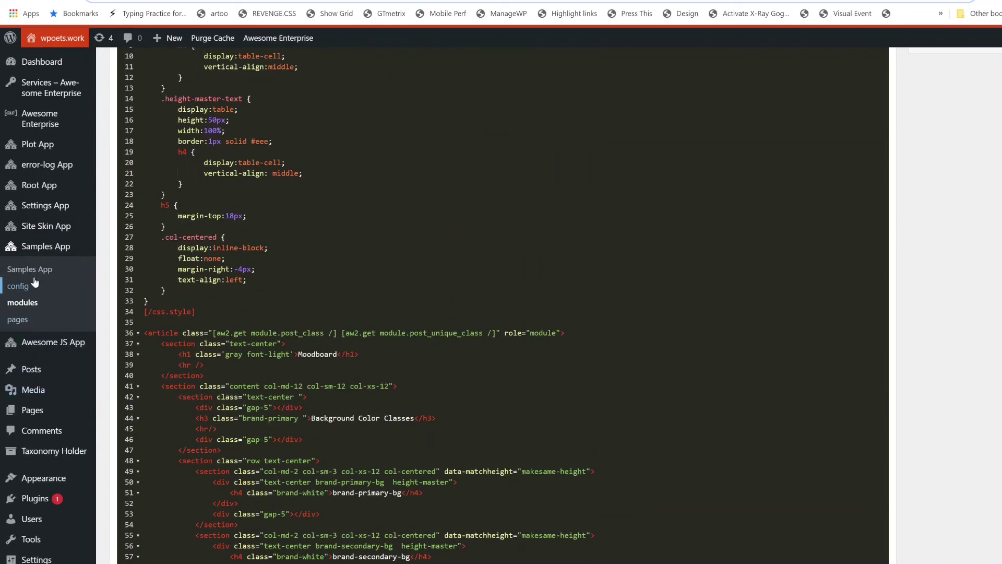
{"action": "scroll", "coordinate": [205, 216], "scroll_direction": "up", "scroll_amount": 3}
{"action": "key", "text": "ctrl+Tab"}
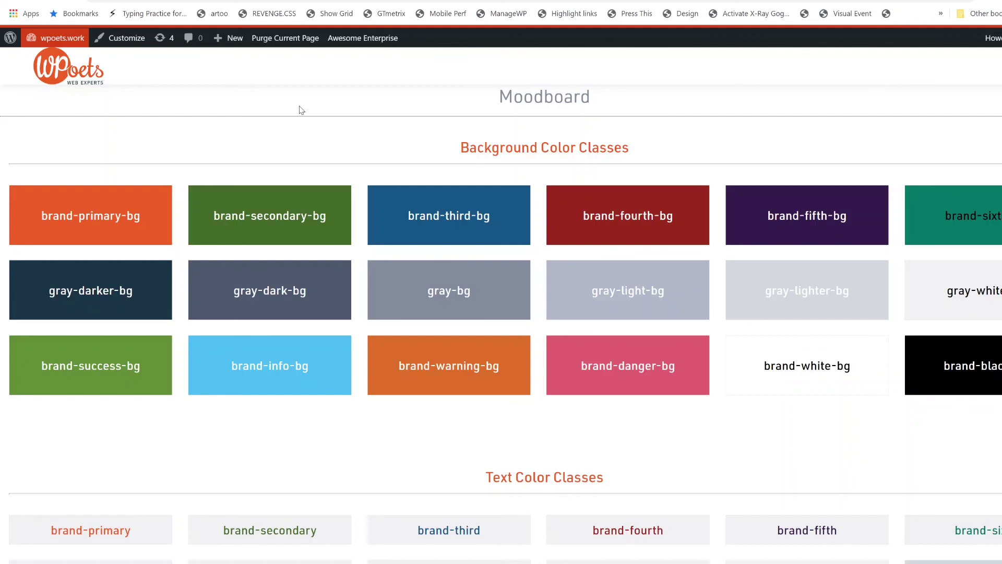
Browse the Moodboard colour, typography, gap and padding class samples, then return to the admin pages
{"action": "scroll", "coordinate": [483, 187], "scroll_direction": "down", "scroll_amount": 8}
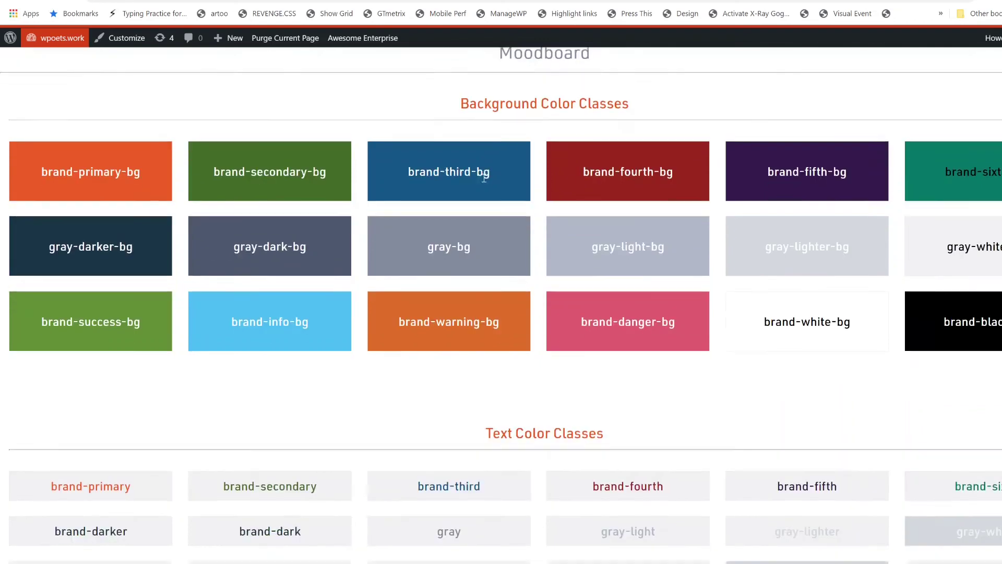
{"action": "scroll", "coordinate": [484, 186], "scroll_direction": "down", "scroll_amount": 20}
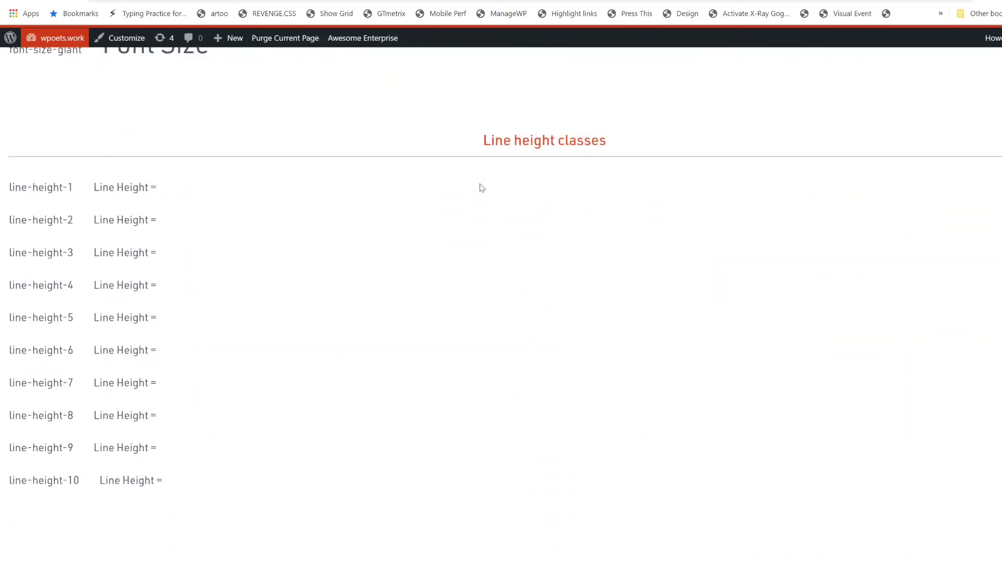
{"action": "scroll", "coordinate": [481, 186], "scroll_direction": "down", "scroll_amount": 15}
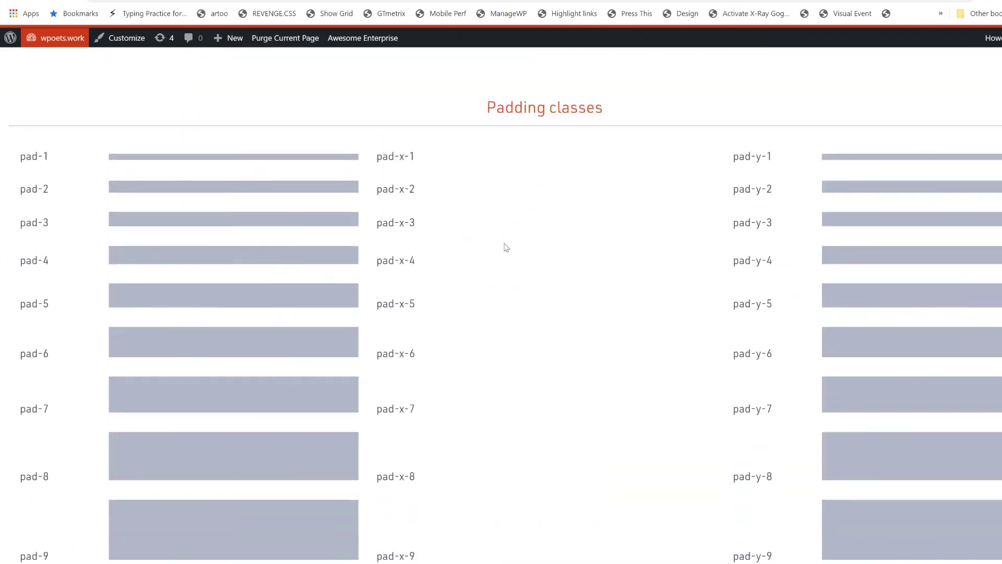
{"action": "scroll", "coordinate": [524, 255], "scroll_direction": "up", "scroll_amount": 20}
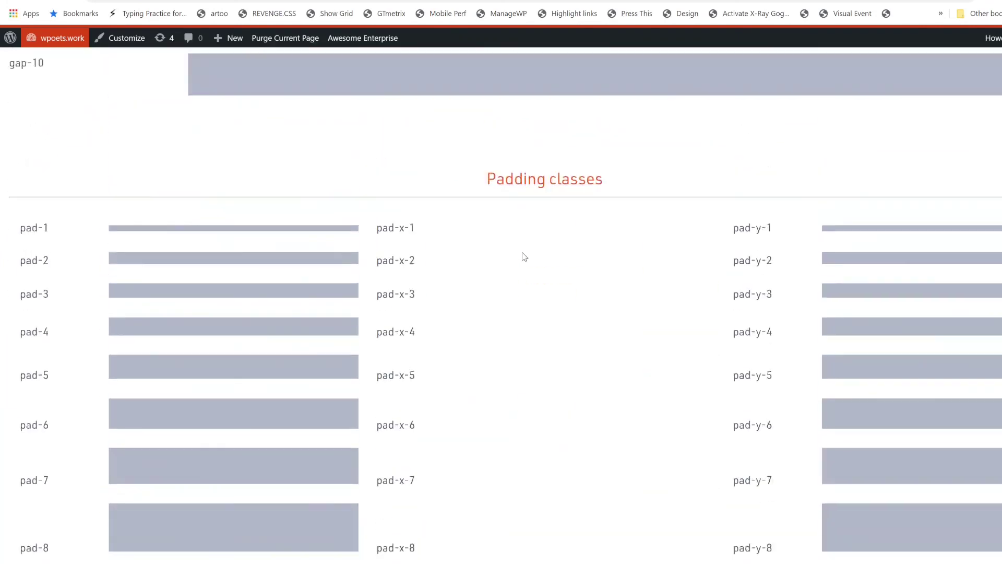
{"action": "scroll", "coordinate": [522, 253], "scroll_direction": "up", "scroll_amount": 15}
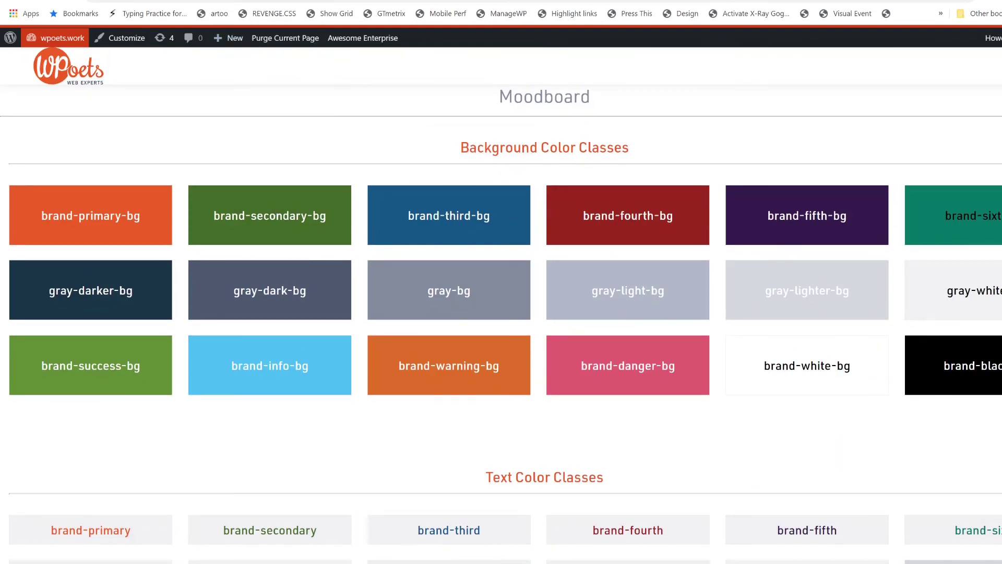
{"action": "left_click", "coordinate": [172, 2]}
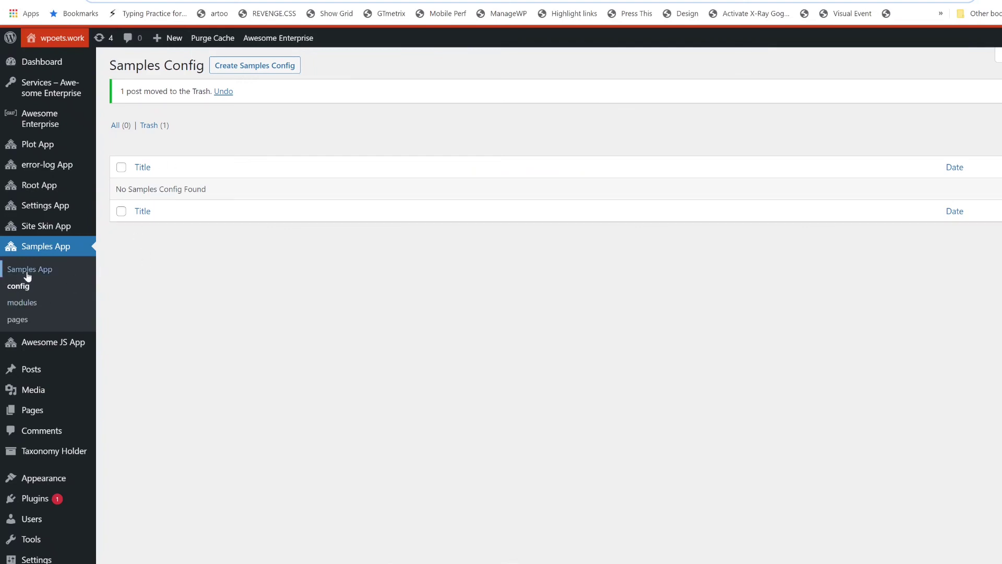
Return to the Samples Modules list showing the published echarts and moodboard modules
{"action": "left_click", "coordinate": [22, 304]}
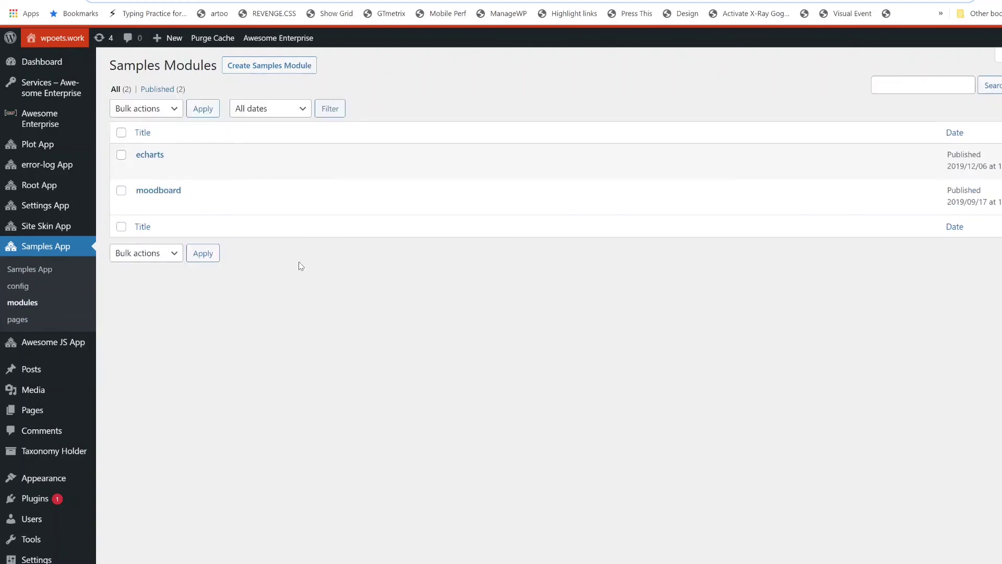
{"action": "mouse_move", "coordinate": [204, 172]}
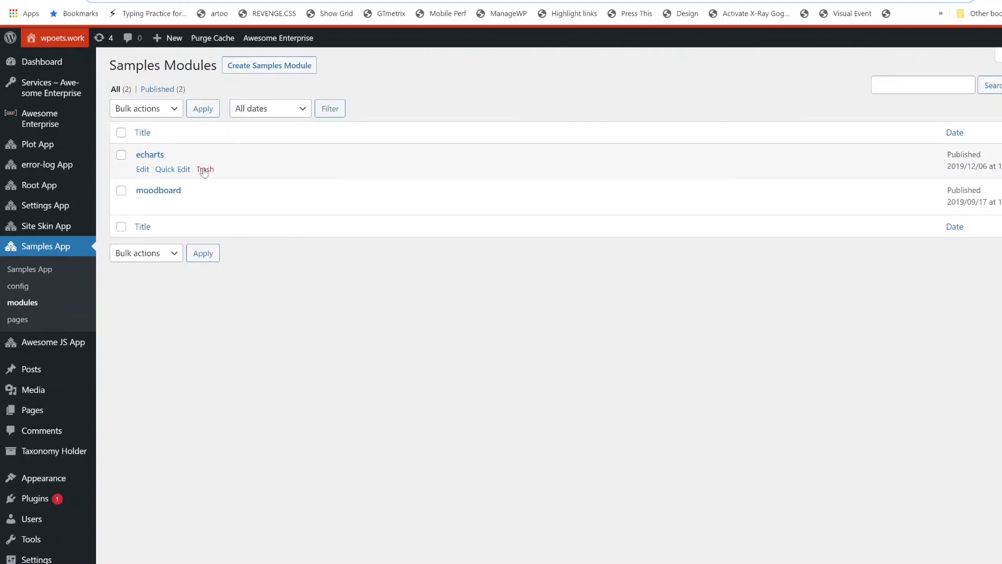